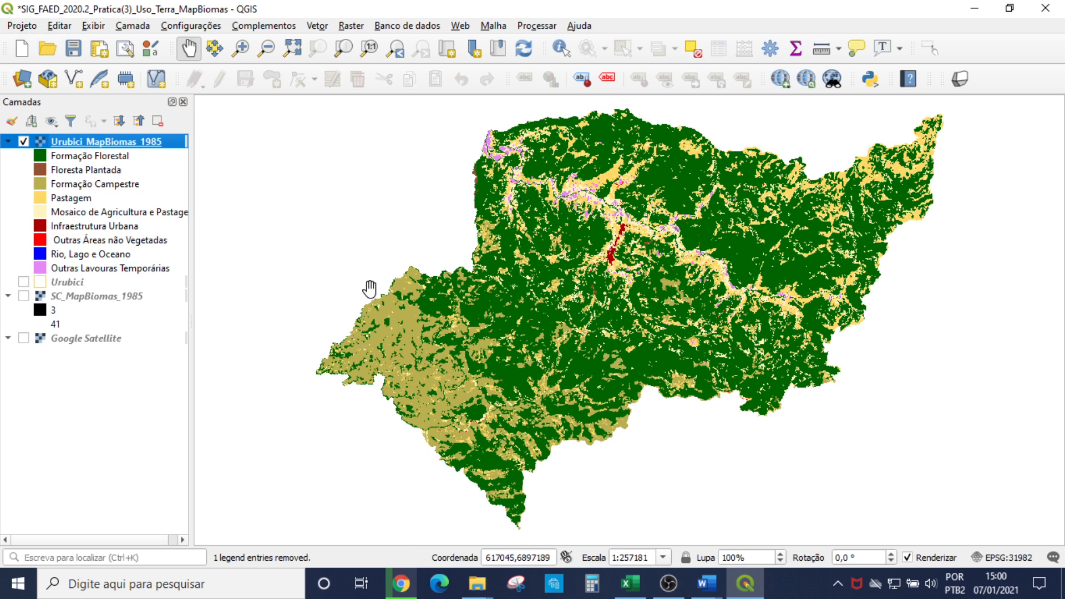
- Compare the statewide SC_MapBiomas_1985 raster with the Urubici_MapBiomas_1985 clip by showing it, viewing both full extents, and hiding it again
{"action": "left_click", "coordinate": [23, 296]}
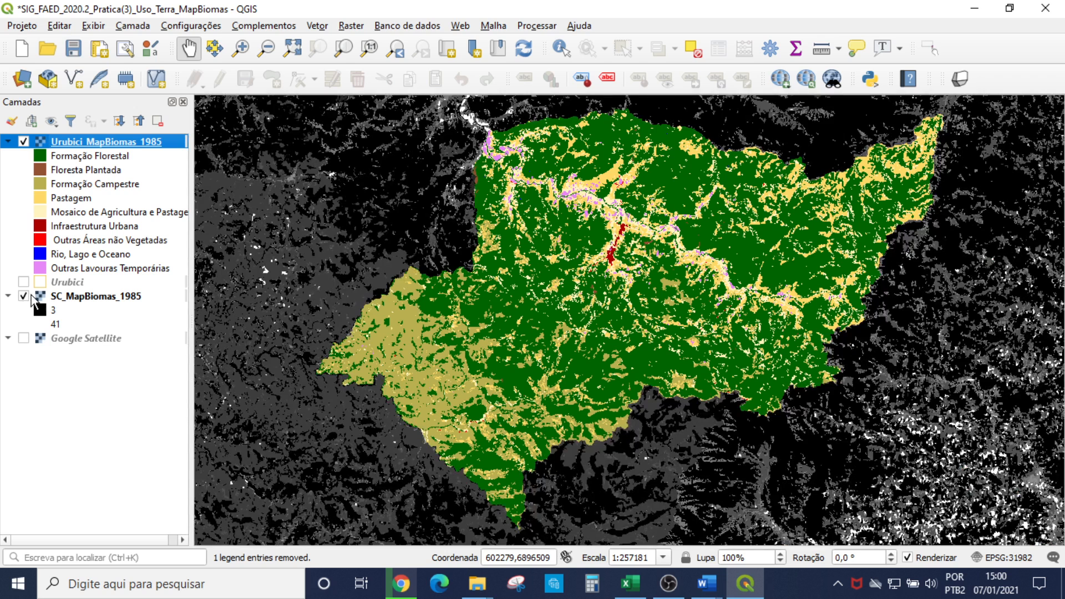
{"action": "right_click", "coordinate": [94, 296]}
{"action": "left_click", "coordinate": [109, 303]}
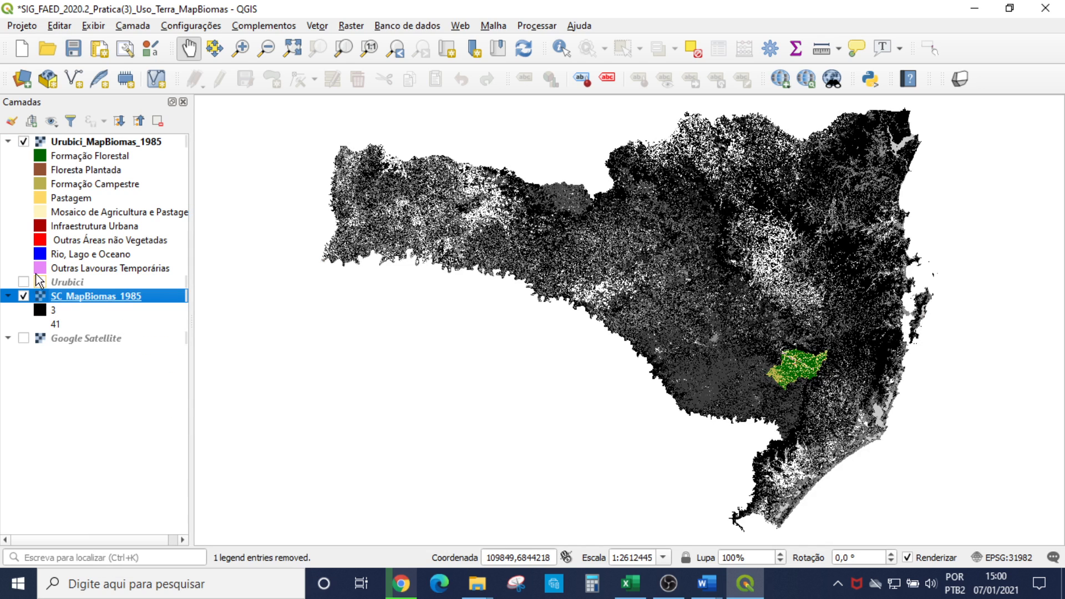
{"action": "left_click", "coordinate": [103, 144]}
{"action": "right_click", "coordinate": [103, 145]}
{"action": "left_click", "coordinate": [120, 149]}
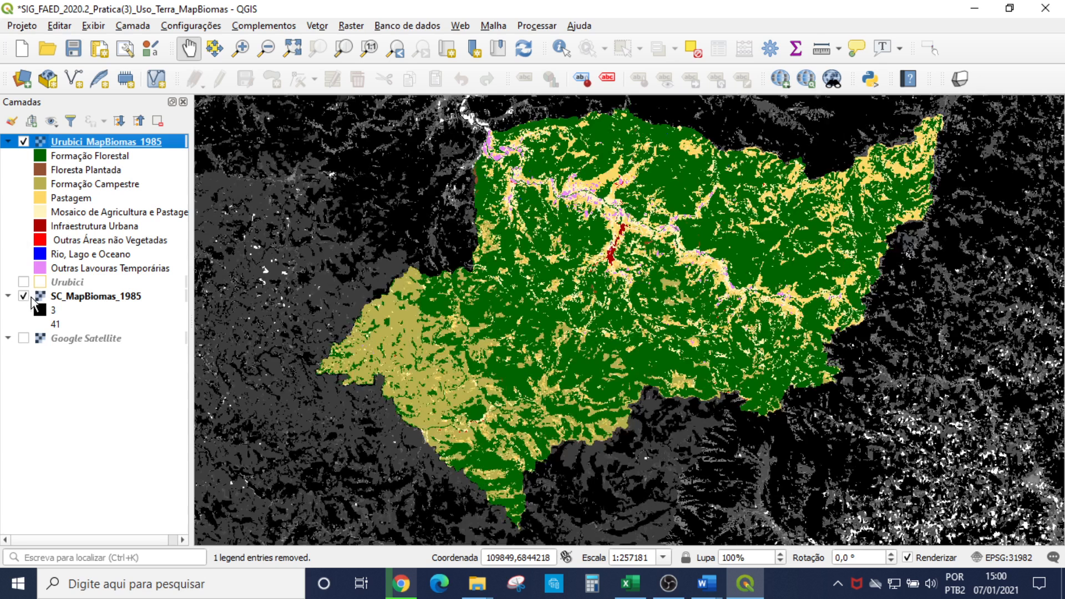
{"action": "left_click", "coordinate": [23, 296]}
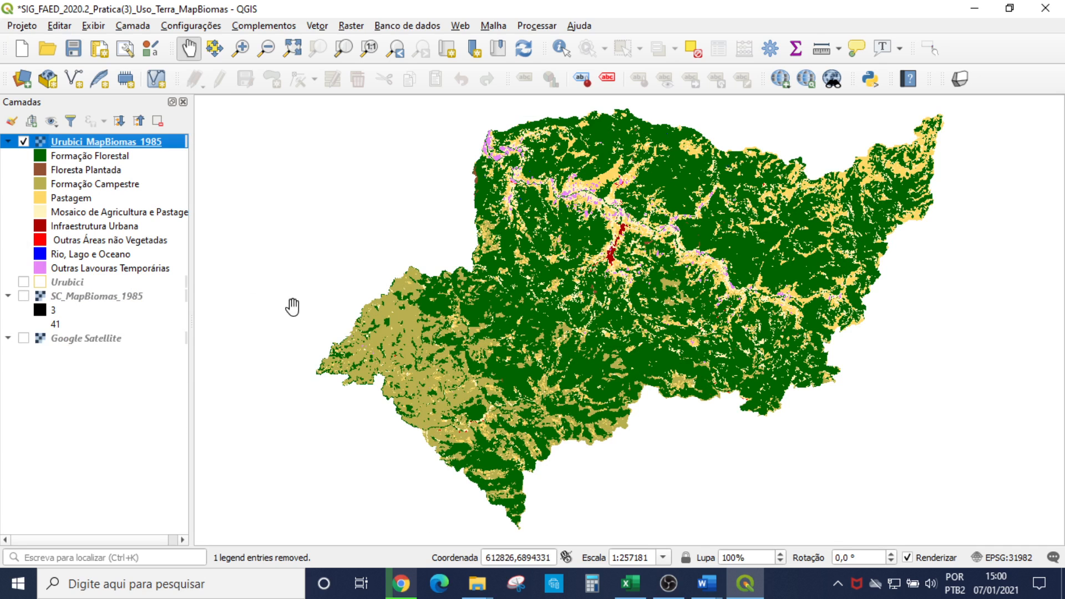
- Review the class symbology of the Urubici_MapBiomas_1985 raster and examine its land-use patches at pixel level
{"action": "double_click", "coordinate": [140, 144]}
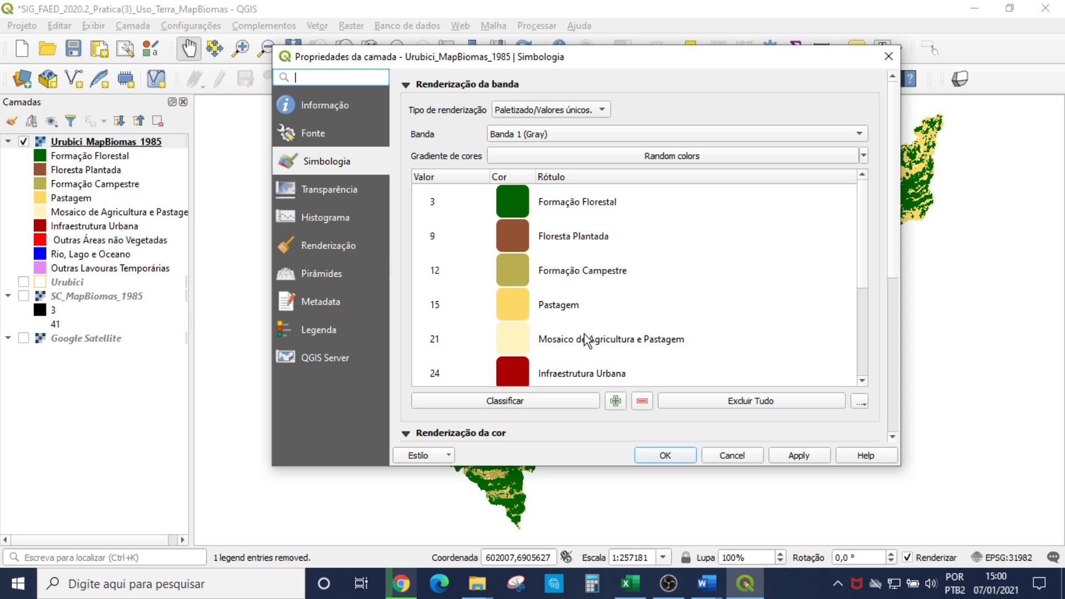
{"action": "left_click", "coordinate": [660, 458]}
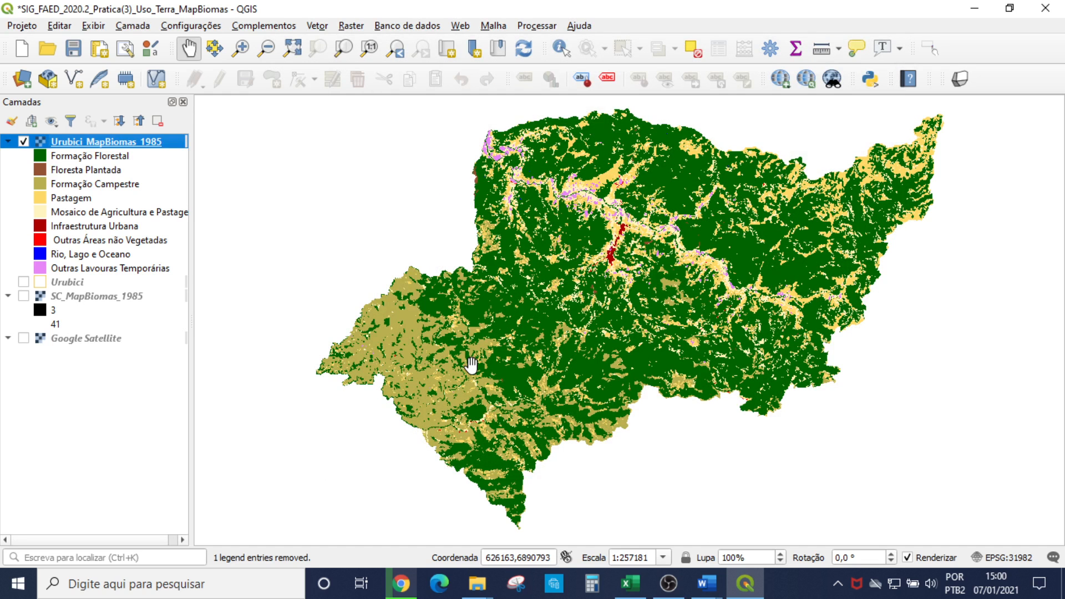
{"action": "scroll", "coordinate": [472, 364], "scroll_direction": "up", "scroll_amount": 1}
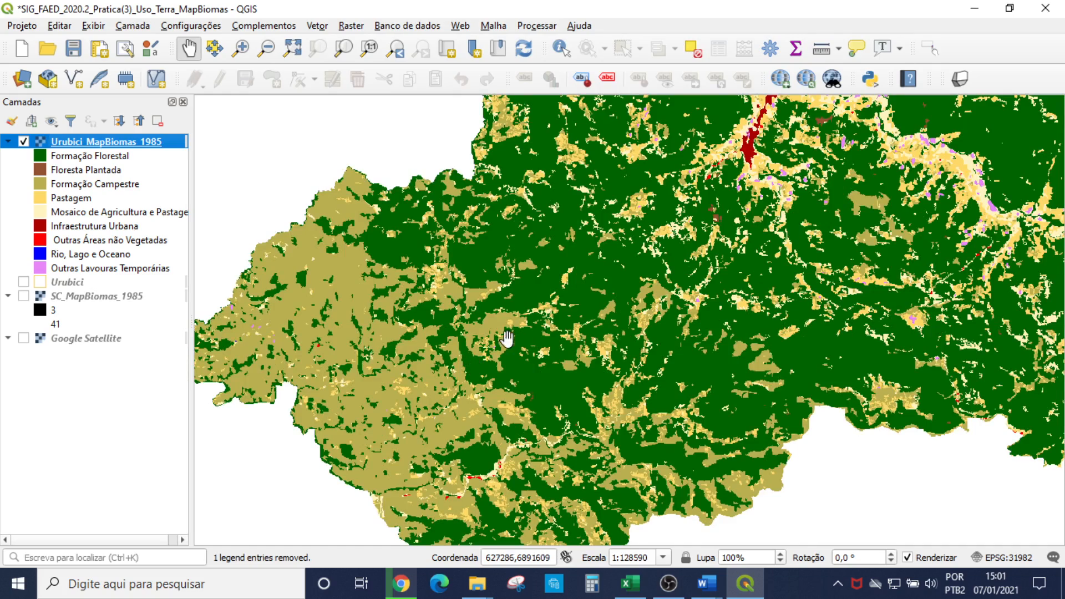
{"action": "scroll", "coordinate": [629, 280], "scroll_direction": "up", "scroll_amount": 1}
{"action": "left_click_drag", "start_coordinate": [629, 280], "coordinate": [643, 331]}
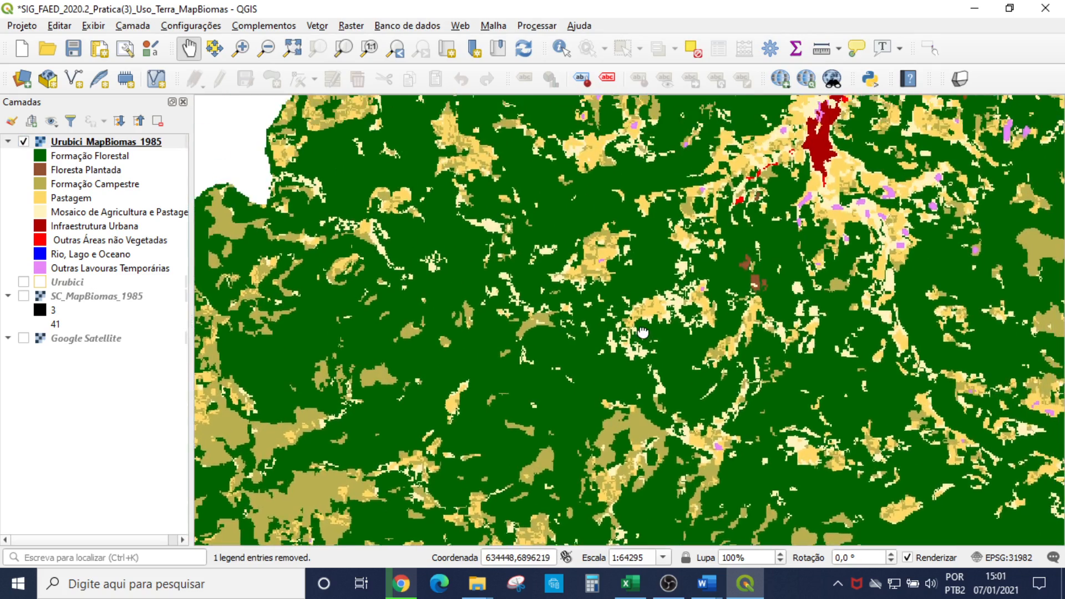
{"action": "scroll", "coordinate": [685, 269], "scroll_direction": "up", "scroll_amount": 1}
{"action": "scroll", "coordinate": [685, 269], "scroll_direction": "up", "scroll_amount": 1}
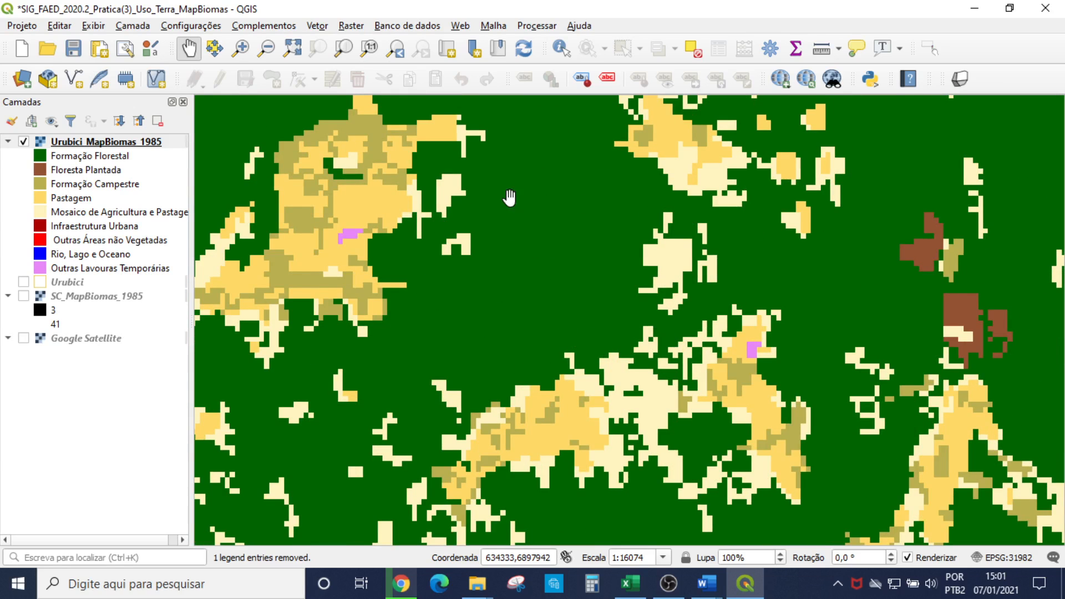
{"action": "left_click_drag", "start_coordinate": [579, 222], "coordinate": [555, 326]}
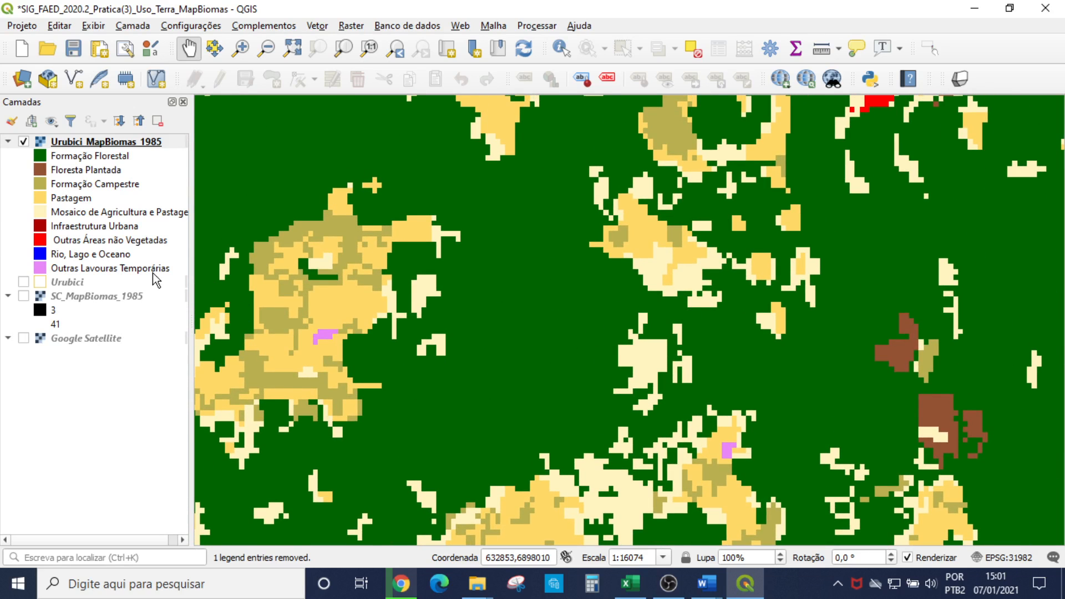
{"action": "left_click_drag", "start_coordinate": [753, 244], "coordinate": [654, 424]}
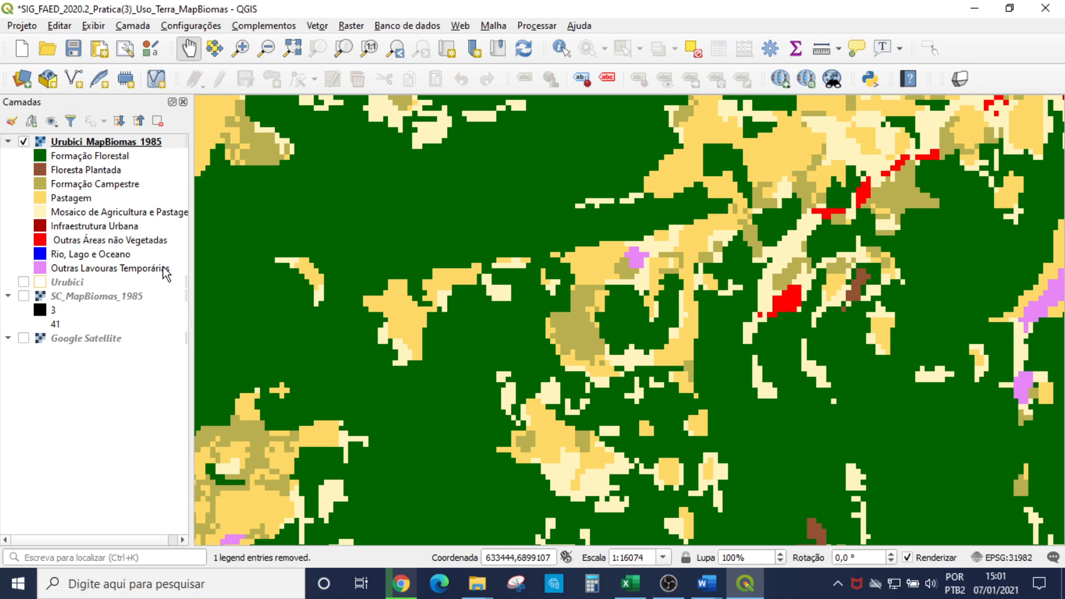
{"action": "left_click_drag", "start_coordinate": [918, 320], "coordinate": [641, 314]}
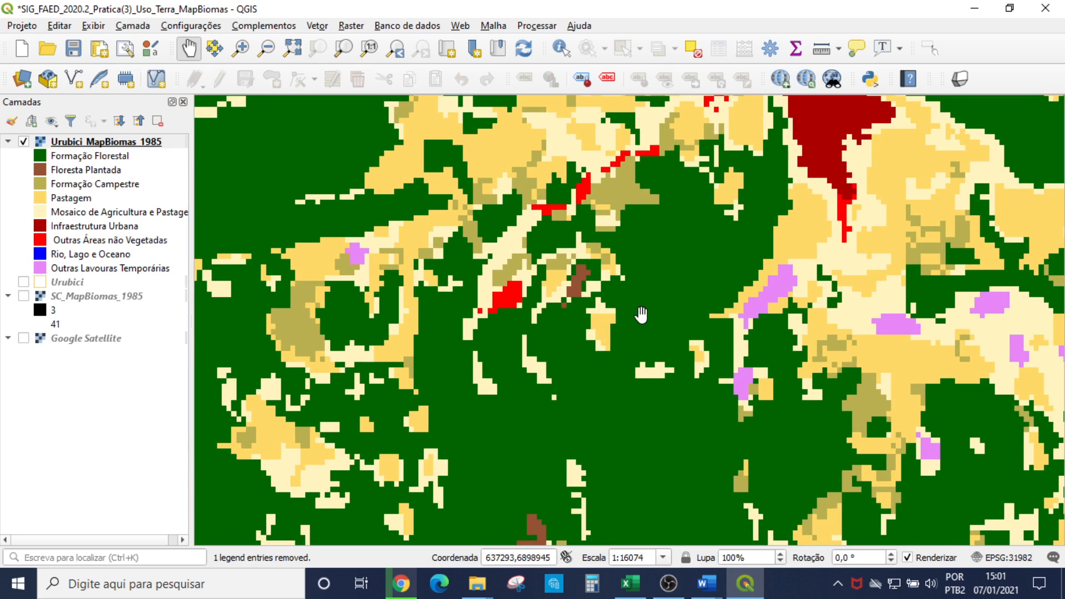
- Examine the land-use classes around the urban area and river valley, and return to the full extent of Urubici_MapBiomas_1985
{"action": "scroll", "coordinate": [721, 413], "scroll_direction": "down", "scroll_amount": 1}
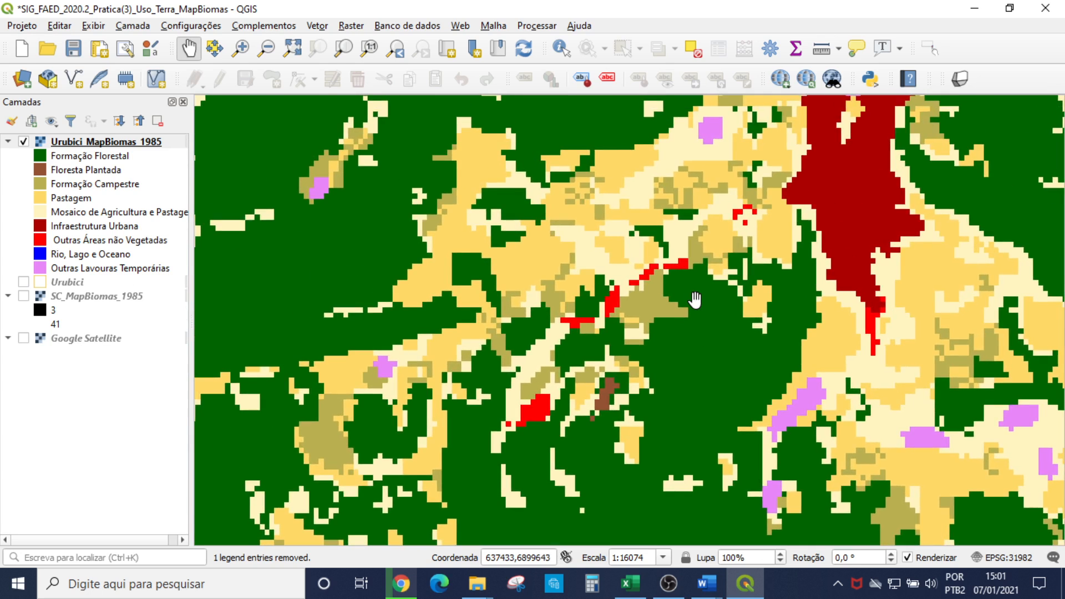
{"action": "scroll", "coordinate": [694, 298], "scroll_direction": "down", "scroll_amount": 1}
{"action": "scroll", "coordinate": [699, 280], "scroll_direction": "down", "scroll_amount": 1}
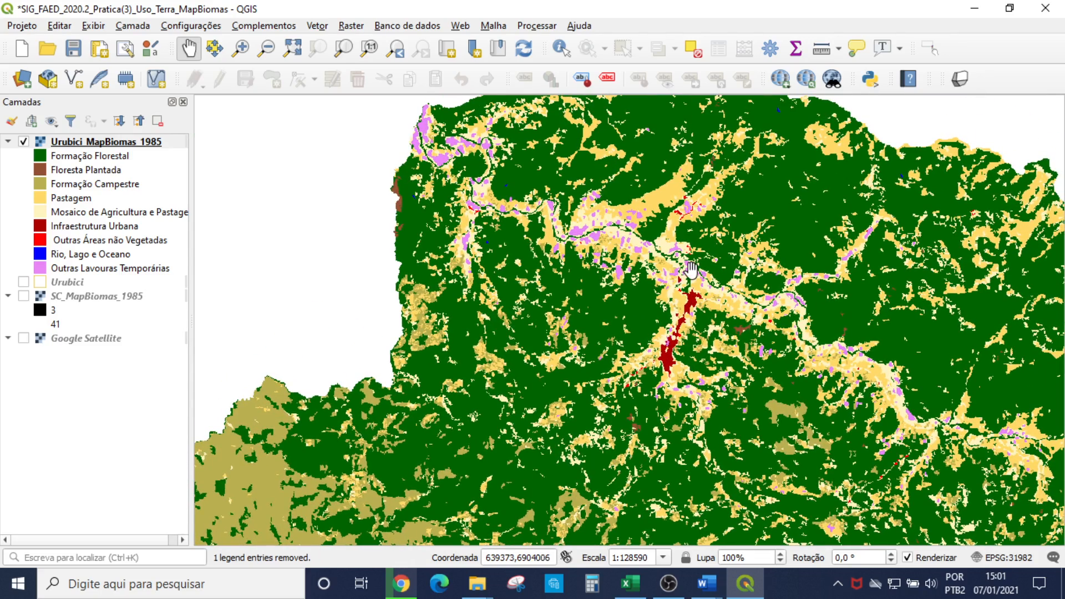
{"action": "scroll", "coordinate": [697, 277], "scroll_direction": "up", "scroll_amount": 1}
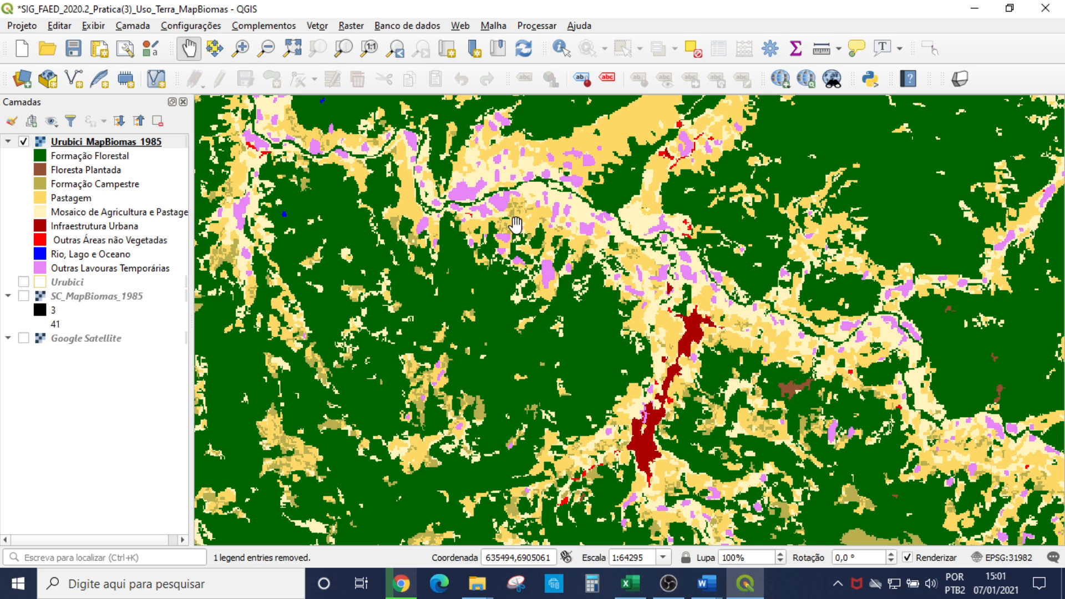
{"action": "scroll", "coordinate": [552, 308], "scroll_direction": "down", "scroll_amount": 1}
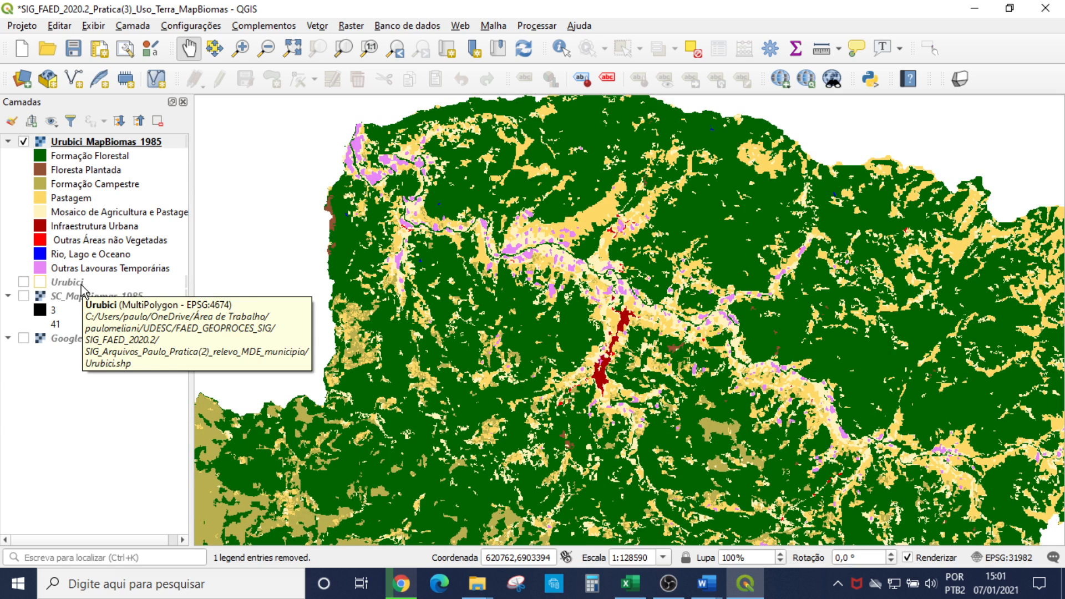
{"action": "left_click", "coordinate": [129, 142]}
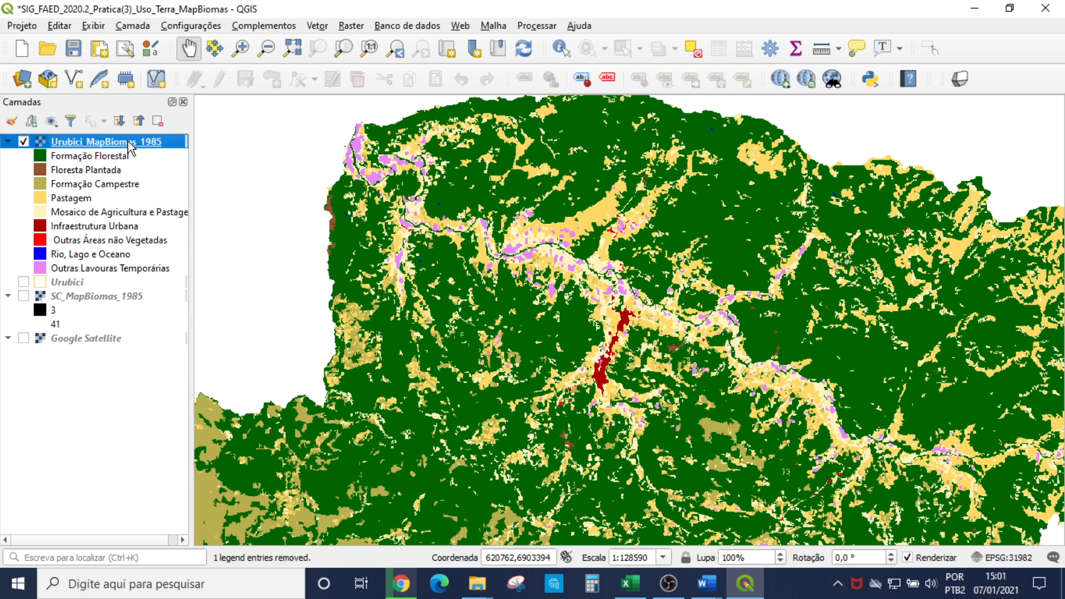
{"action": "right_click", "coordinate": [131, 143]}
{"action": "left_click", "coordinate": [143, 150]}
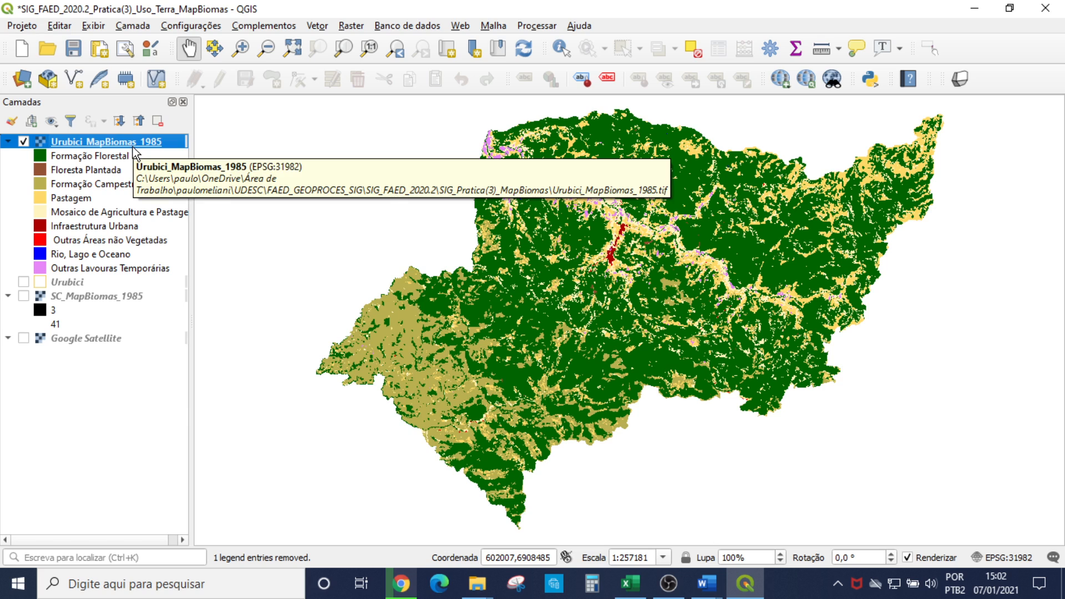
- Polygonize band 1 of Urubici_MapBiomas_1985 into a temporary vector layer with the class field named Classe
{"action": "left_click", "coordinate": [353, 26]}
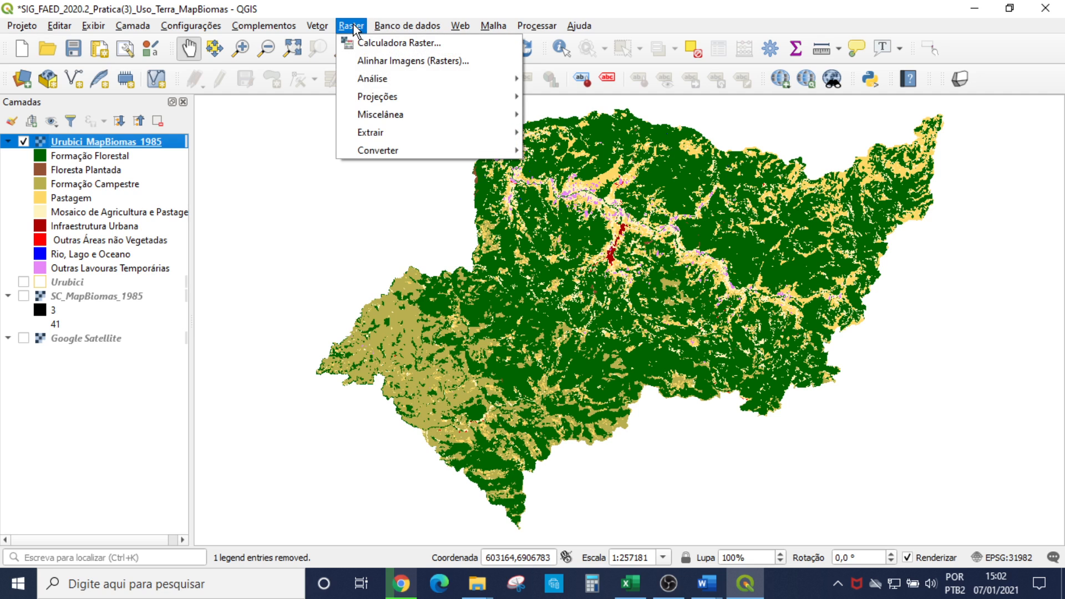
{"action": "mouse_move", "coordinate": [379, 156]}
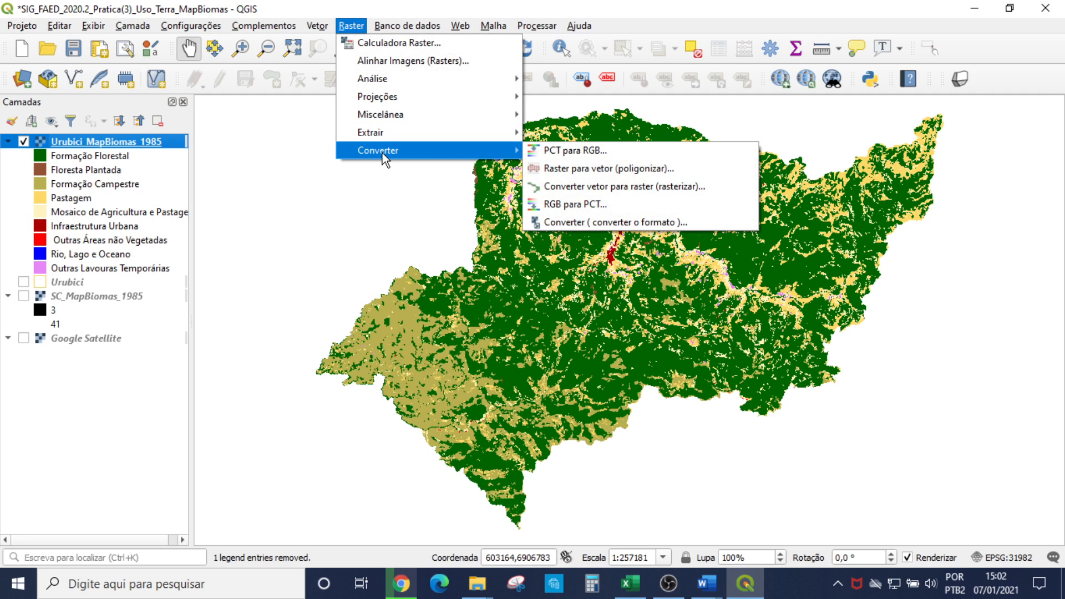
{"action": "left_click", "coordinate": [553, 170]}
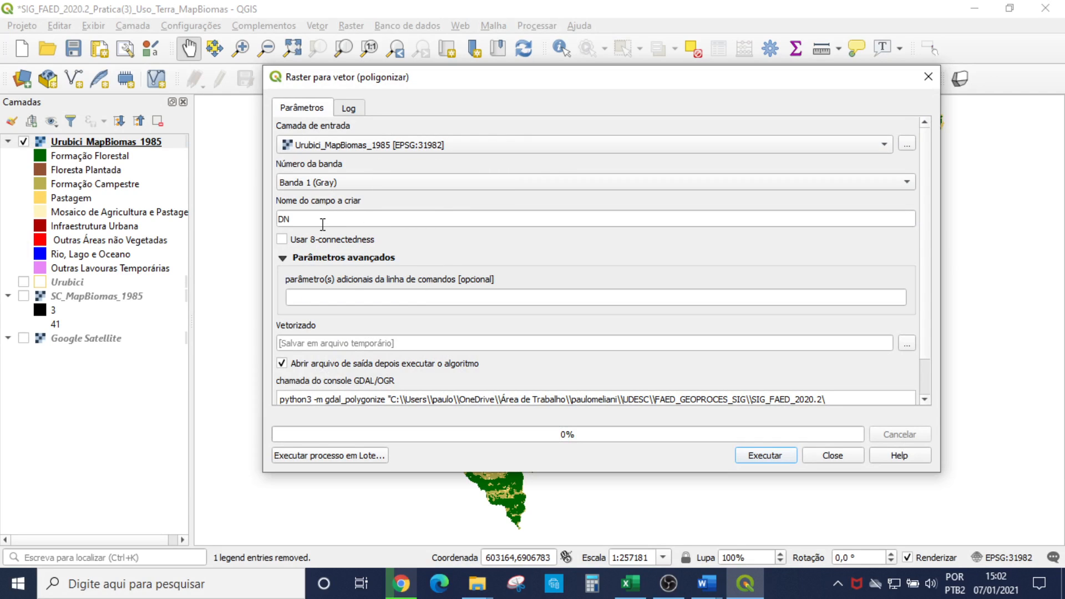
{"action": "left_click_drag", "start_coordinate": [289, 219], "coordinate": [270, 218]}
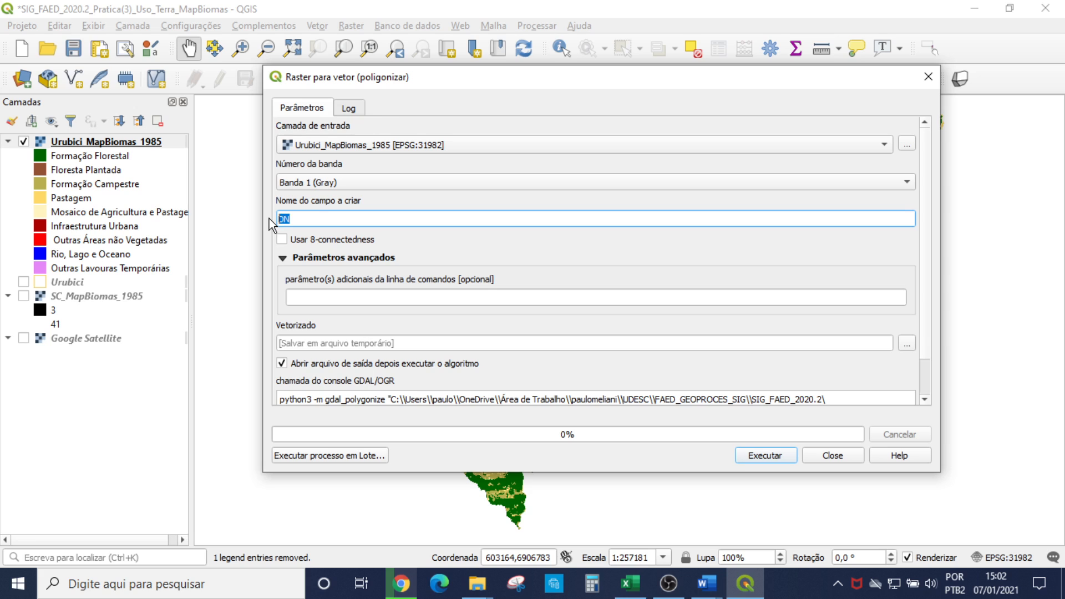
{"action": "type", "text": "Classe"}
{"action": "left_click", "coordinate": [790, 457]}
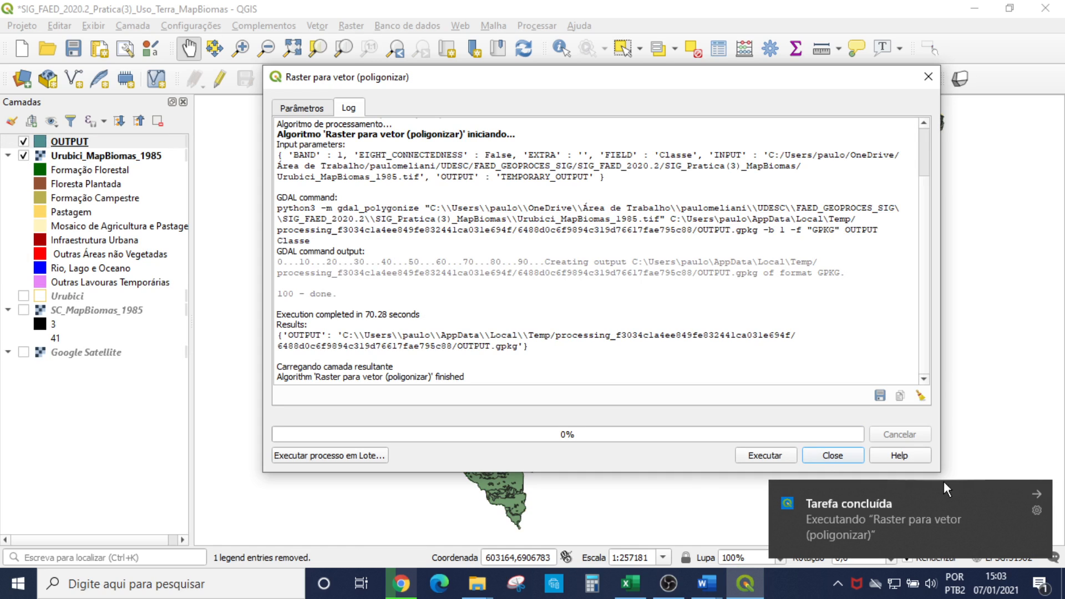
{"action": "left_click", "coordinate": [1037, 494]}
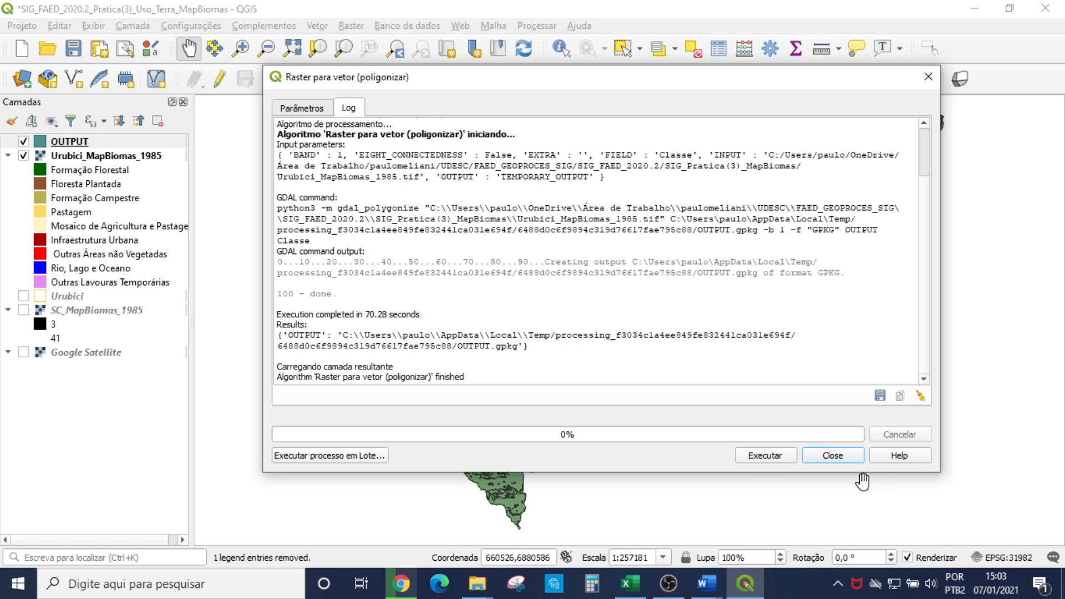
{"action": "left_click", "coordinate": [832, 456]}
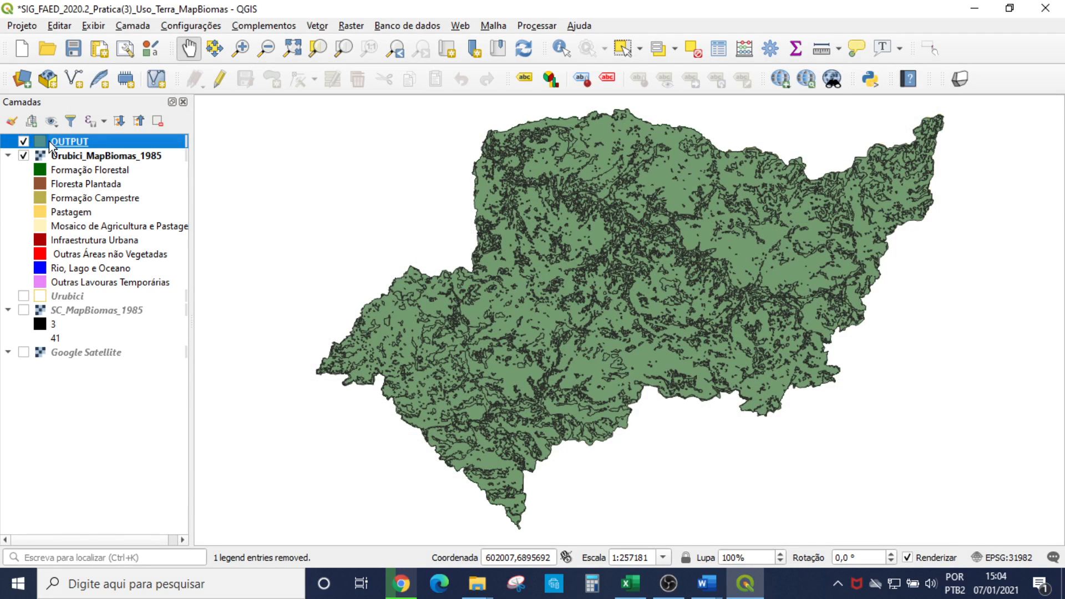
- Inspect the OUTPUT layer's attribute table, sorting it by fid in both directions and by Classe in ascending order
{"action": "right_click", "coordinate": [83, 147]}
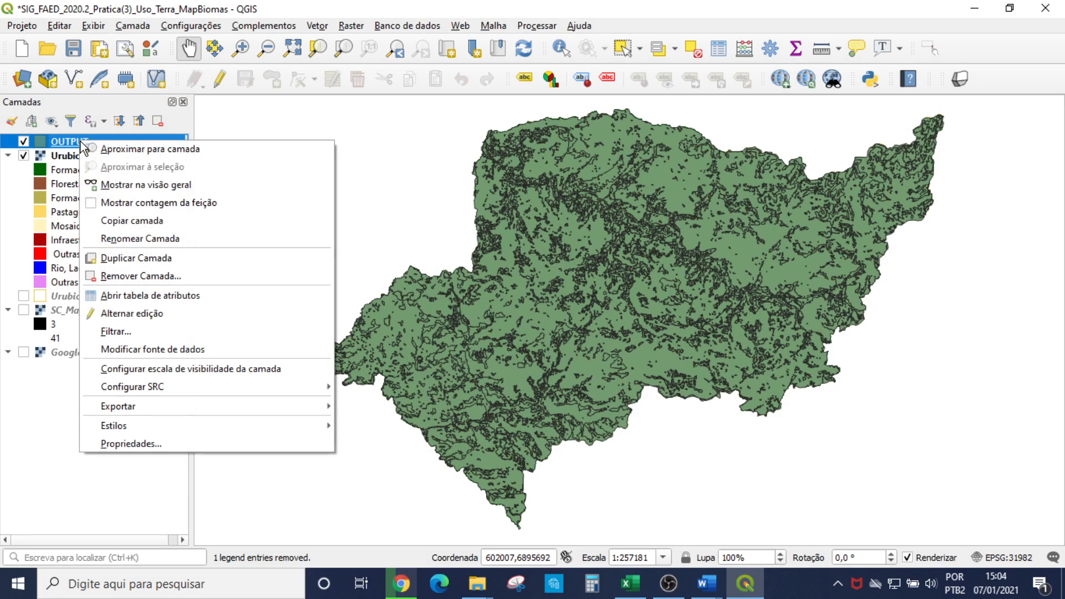
{"action": "left_click", "coordinate": [142, 301]}
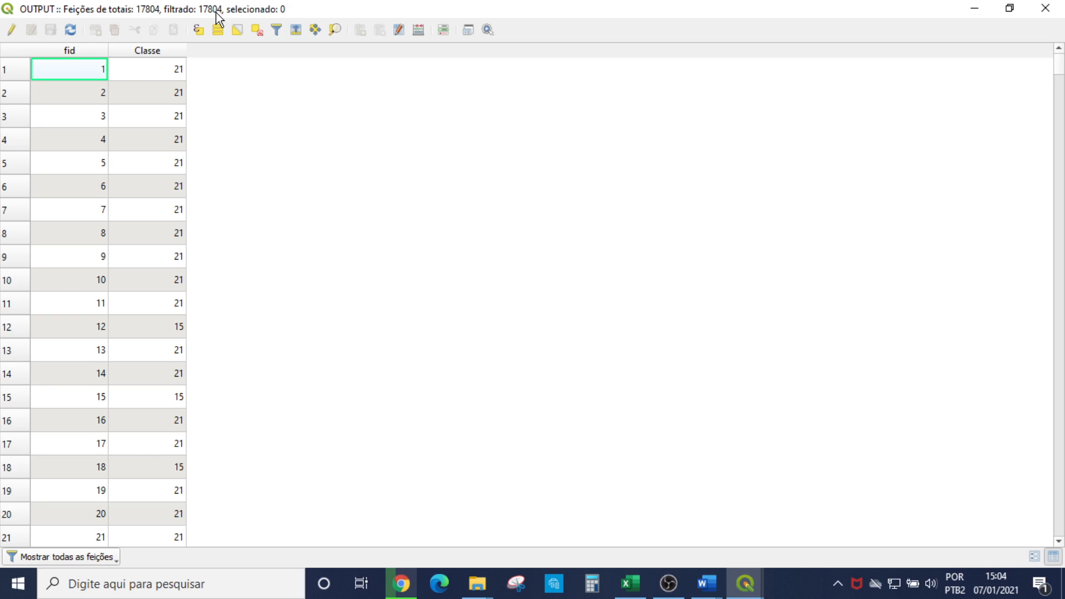
{"action": "left_click", "coordinate": [82, 55]}
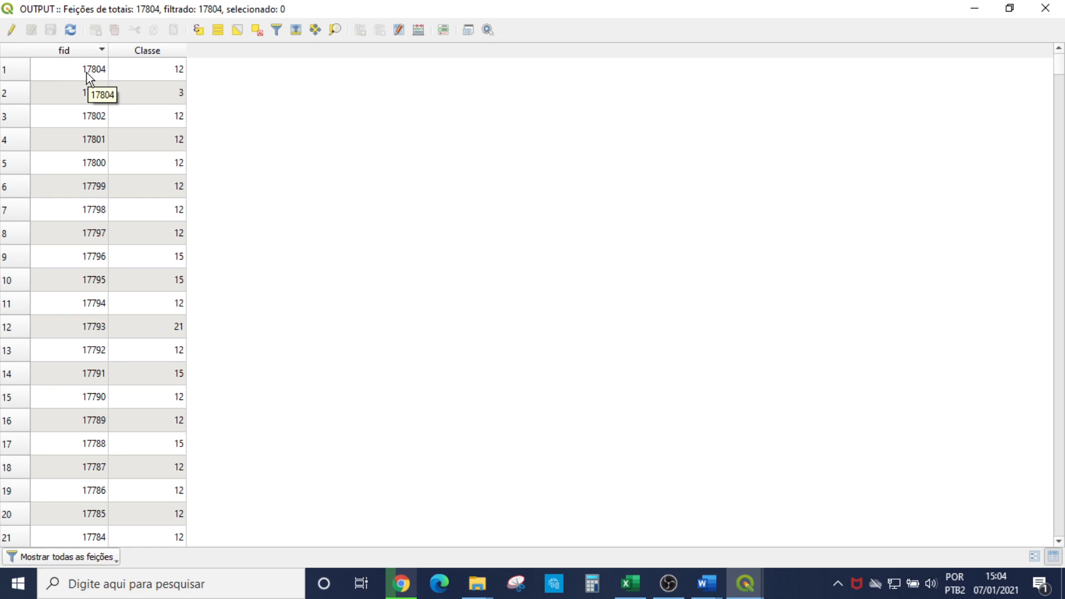
{"action": "left_click", "coordinate": [82, 50]}
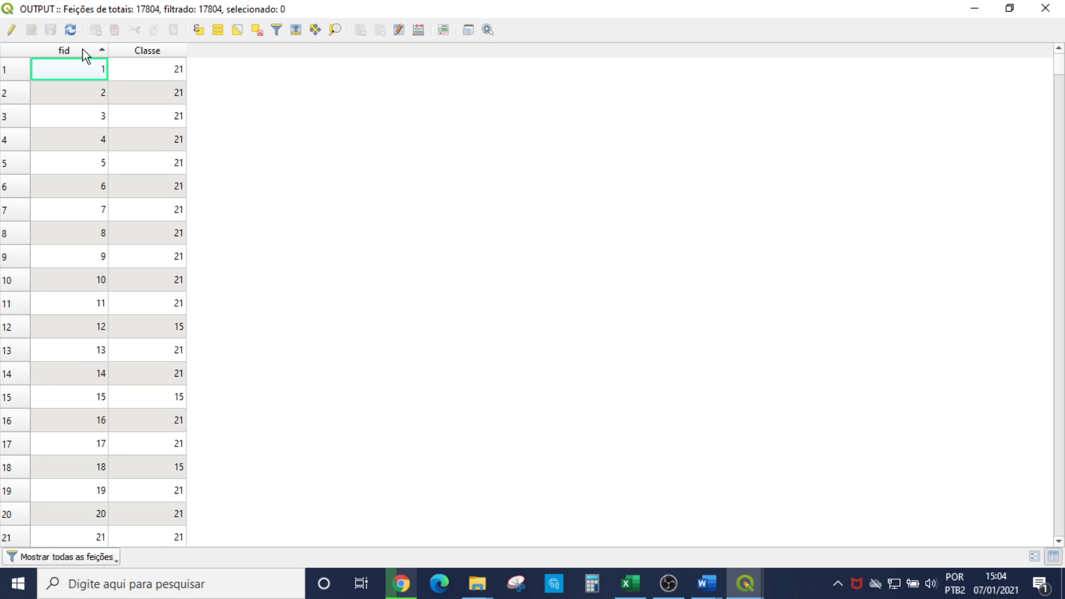
{"action": "left_click", "coordinate": [147, 57]}
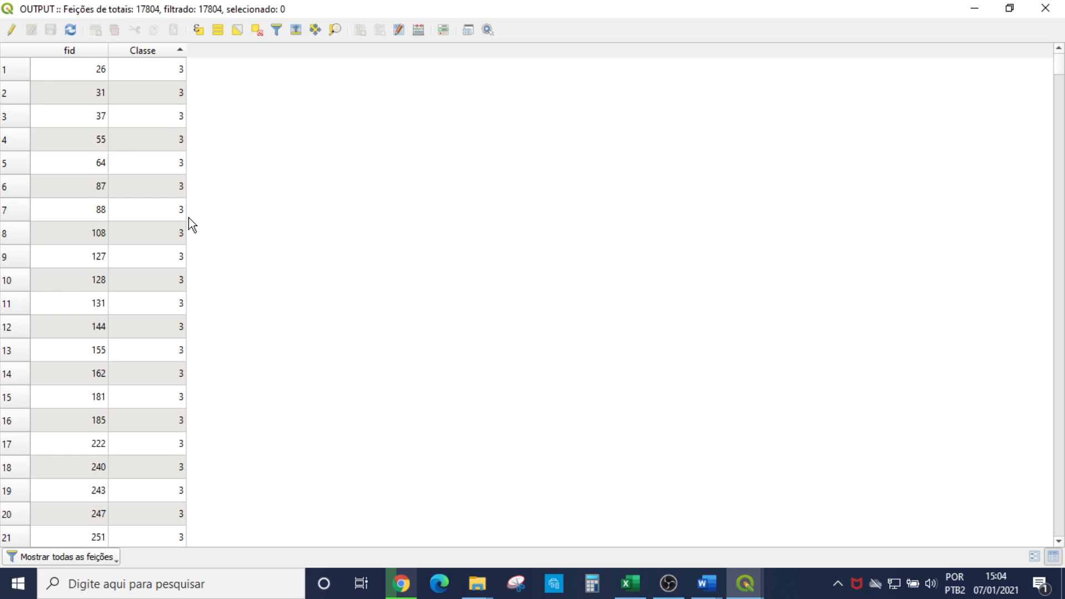
- Look up class ID 3 in the MAPBIOMAS_Col5_Legenda_Cores workbook in Excel and return to QGIS
{"action": "left_click", "coordinate": [630, 583]}
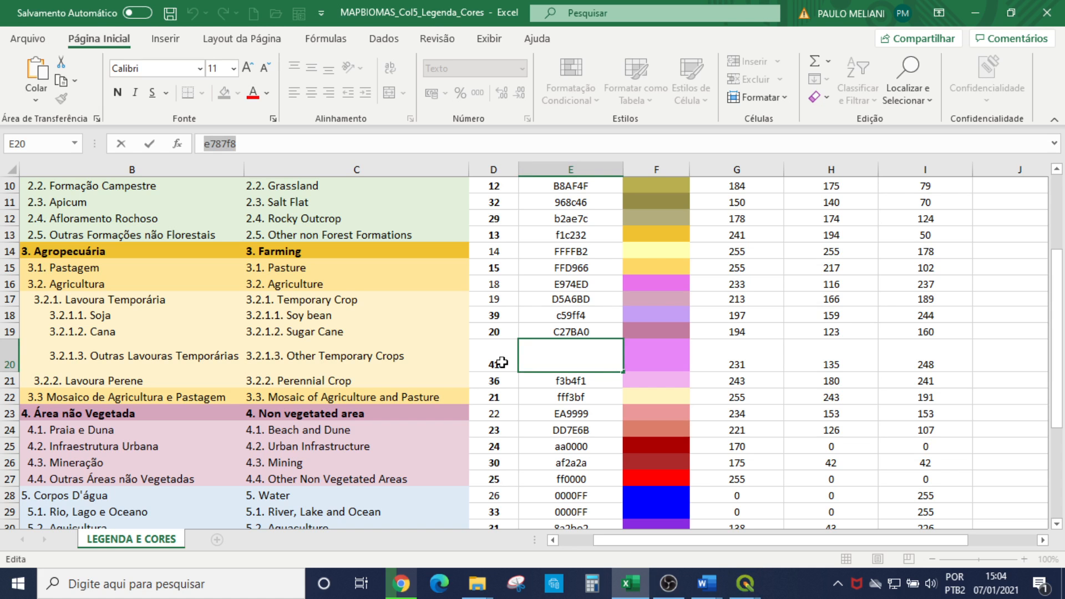
{"action": "scroll", "coordinate": [327, 302], "scroll_direction": "up", "scroll_amount": 3}
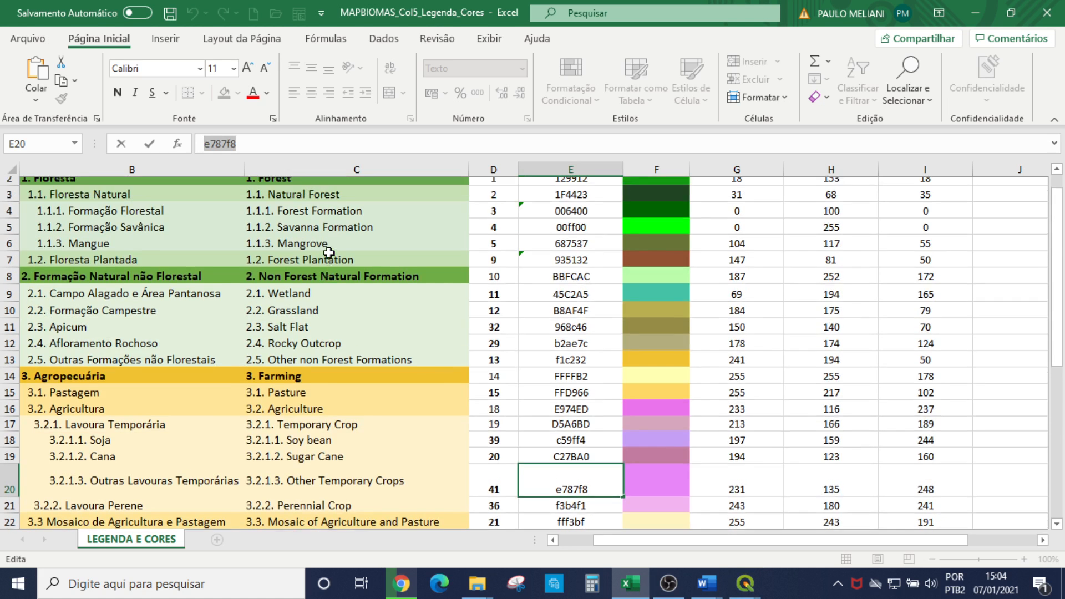
{"action": "left_click", "coordinate": [369, 269]}
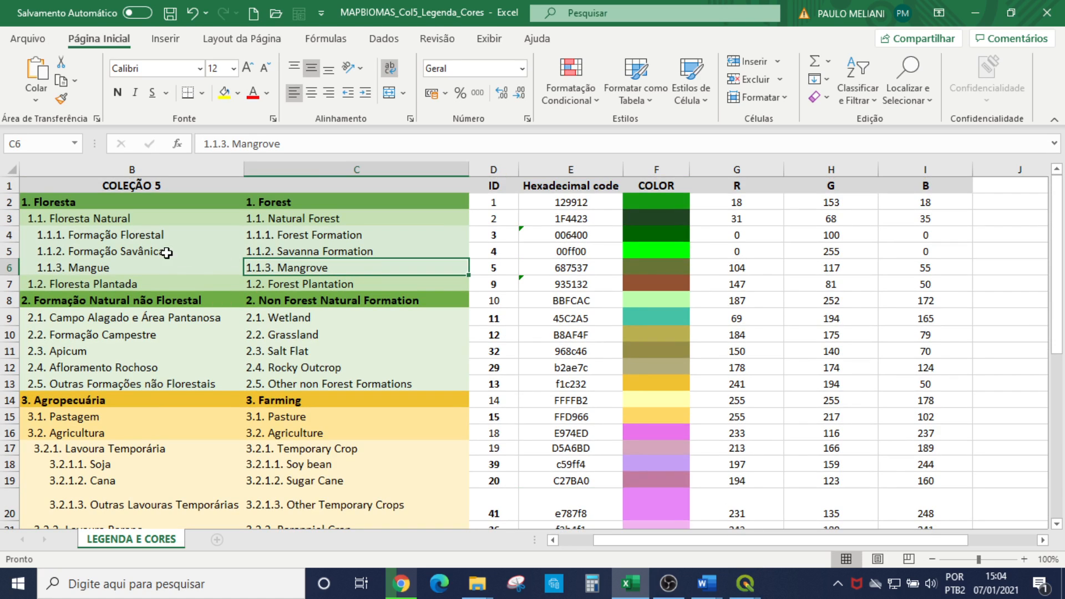
{"action": "left_click", "coordinate": [502, 239]}
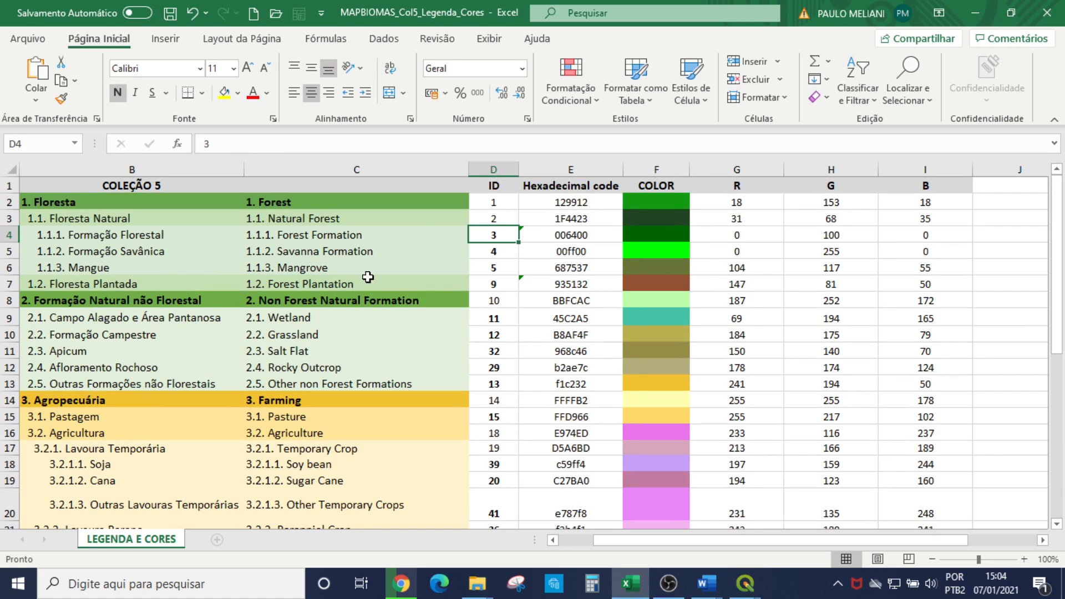
{"action": "left_click", "coordinate": [720, 544]}
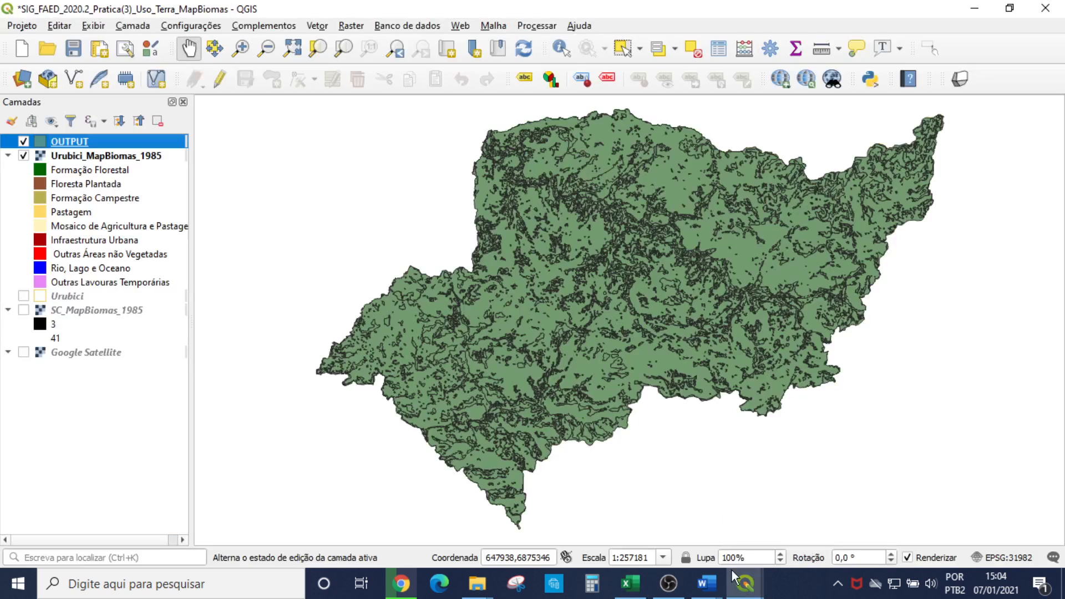
- Examine the Classe 3 records in the OUTPUT attribute table and return to the map
{"action": "mouse_move", "coordinate": [743, 582]}
{"action": "left_click", "coordinate": [814, 541]}
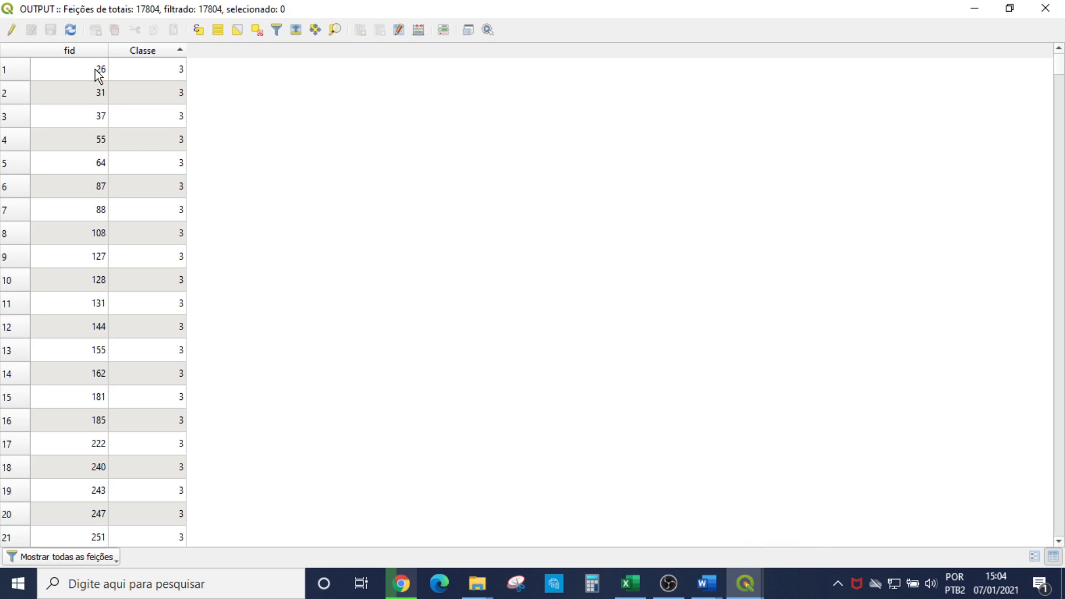
{"action": "scroll", "coordinate": [177, 384], "scroll_direction": "down", "scroll_amount": 13}
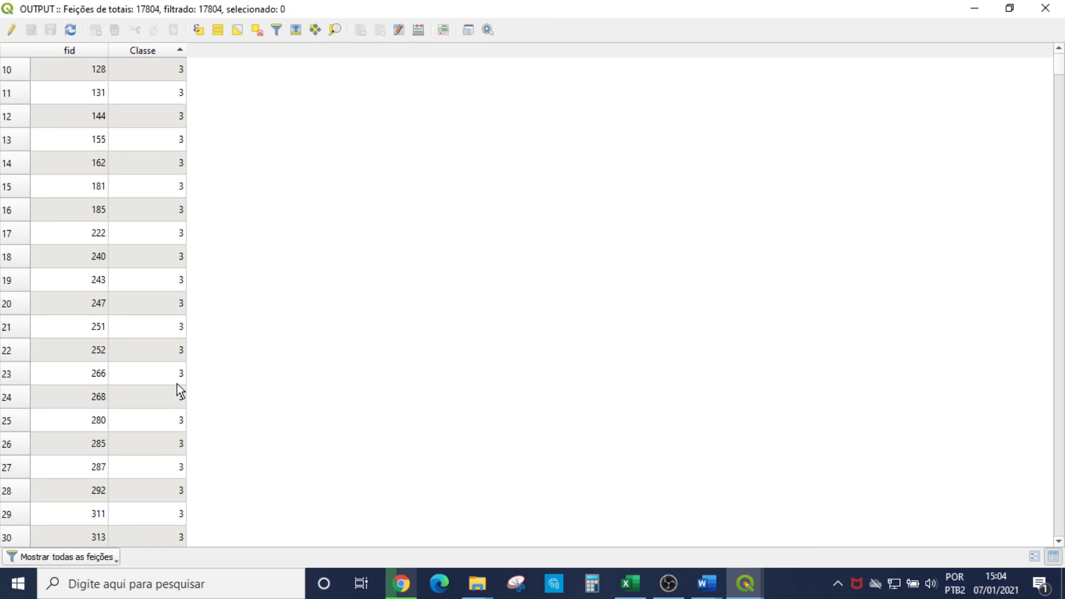
{"action": "scroll", "coordinate": [177, 384], "scroll_direction": "down", "scroll_amount": 20}
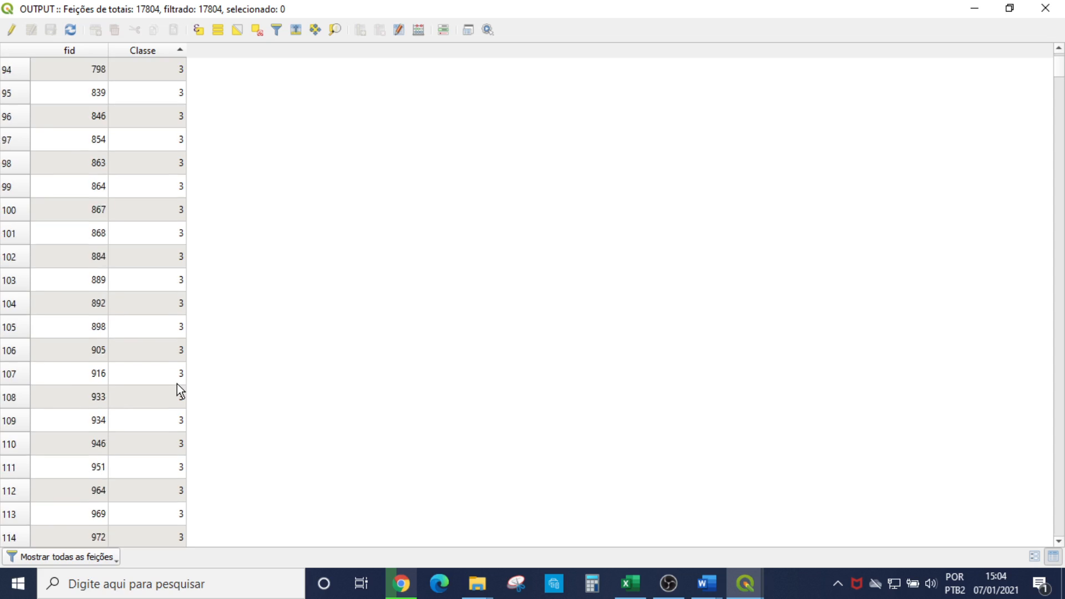
{"action": "scroll", "coordinate": [178, 384], "scroll_direction": "down", "scroll_amount": 6}
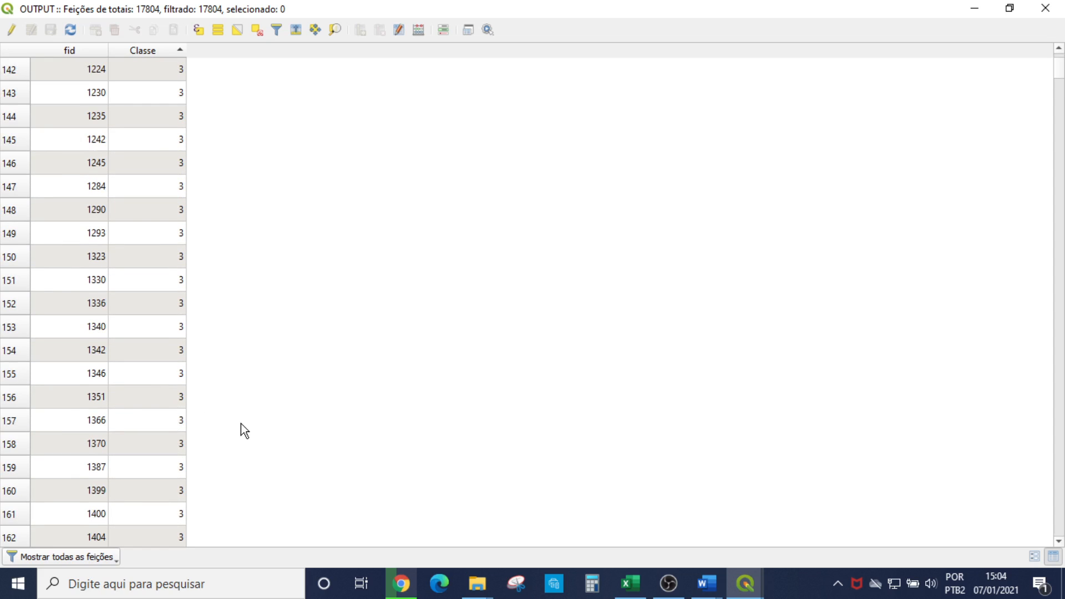
{"action": "left_click", "coordinate": [745, 583]}
{"action": "left_click", "coordinate": [704, 543]}
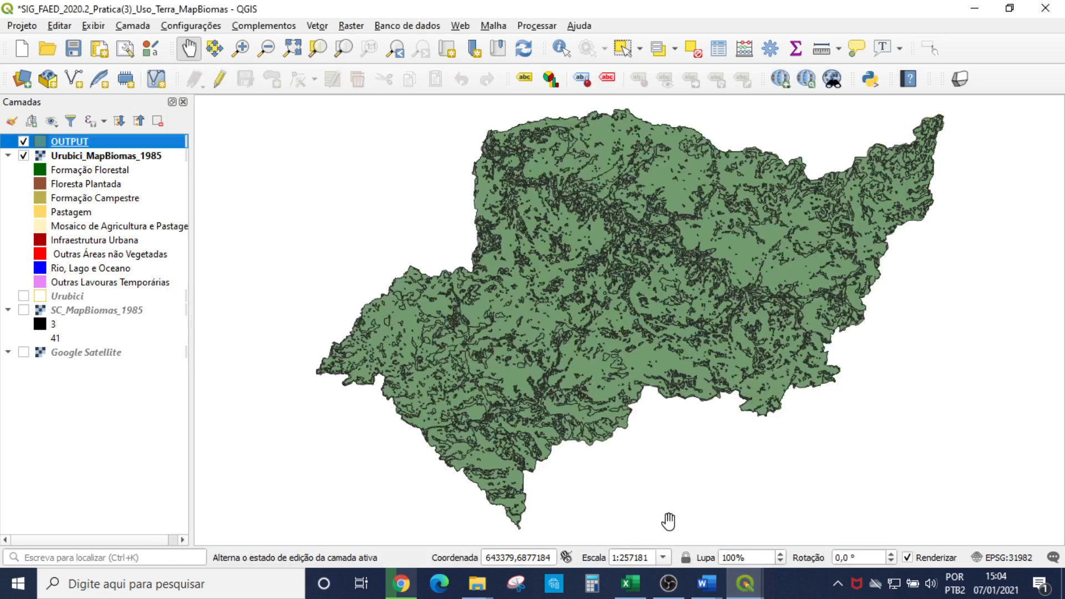
- Export the OUTPUT layer as the shapefile Urubici_Uso_terra_1985 in the SIG_Pratica(3)_MapBiomas folder, overwriting the existing file
{"action": "right_click", "coordinate": [88, 143]}
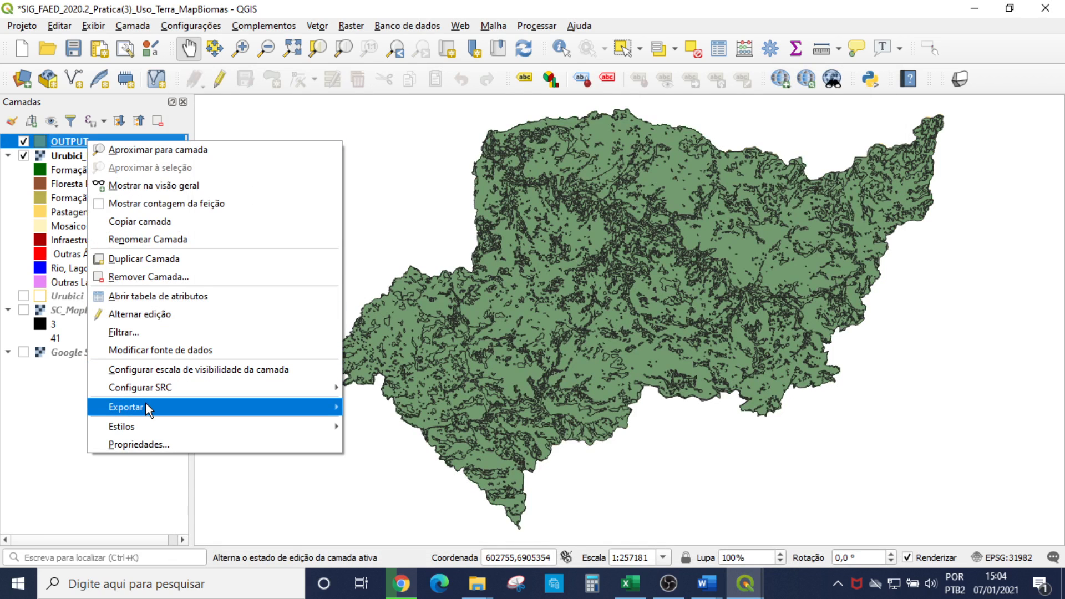
{"action": "mouse_move", "coordinate": [145, 407]}
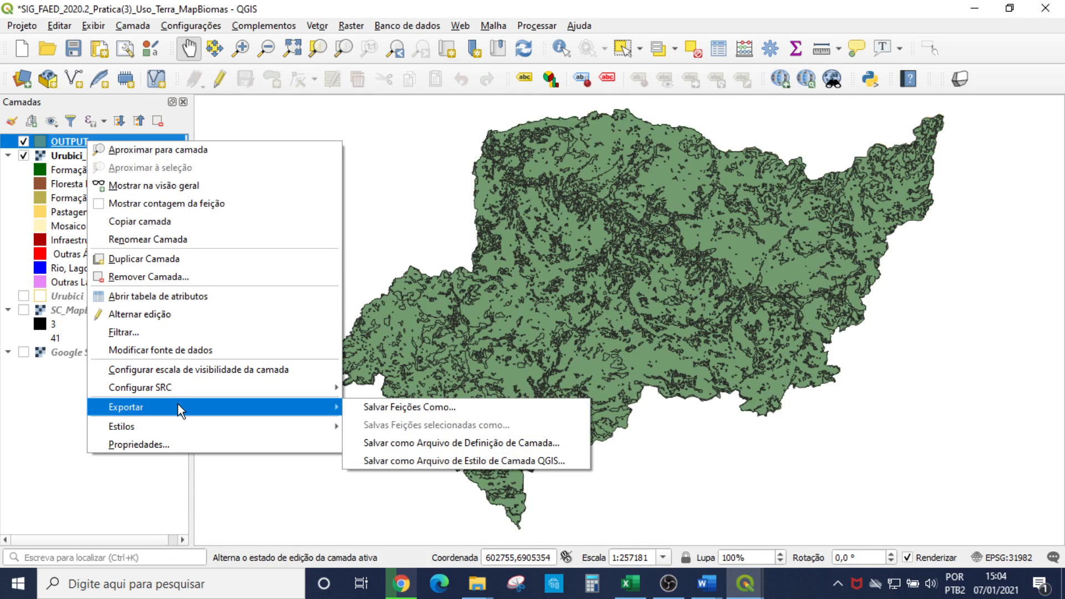
{"action": "left_click", "coordinate": [371, 414]}
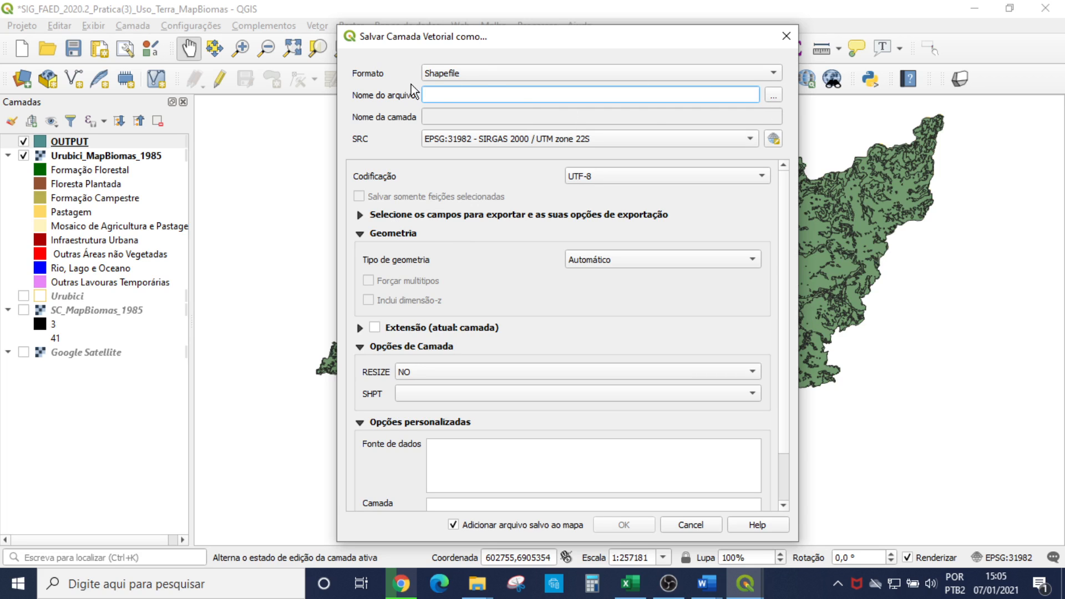
{"action": "left_click", "coordinate": [774, 98]}
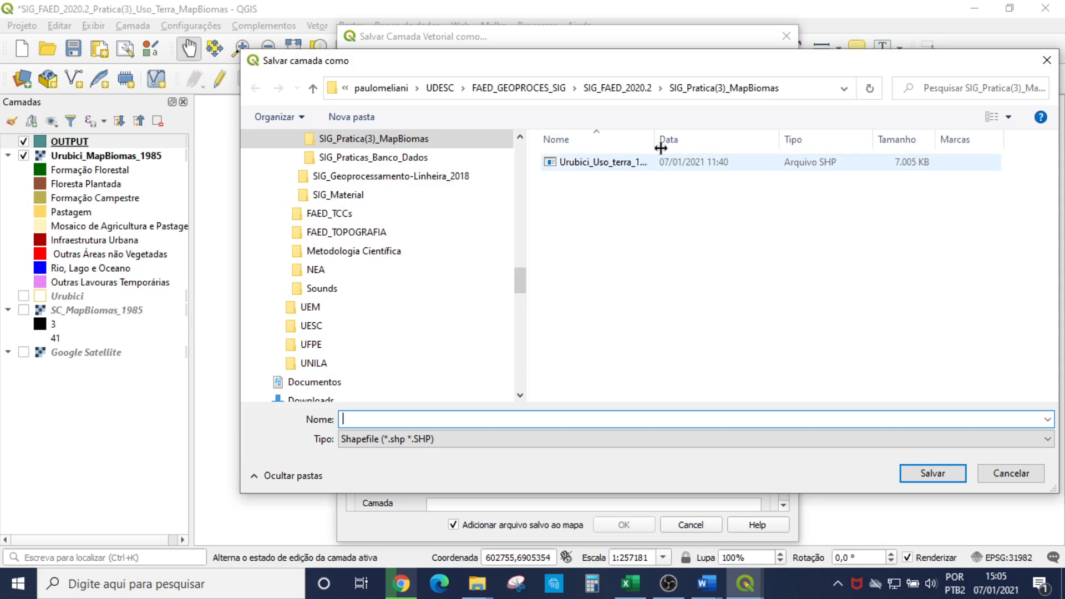
{"action": "left_click_drag", "start_coordinate": [659, 136], "coordinate": [715, 140]}
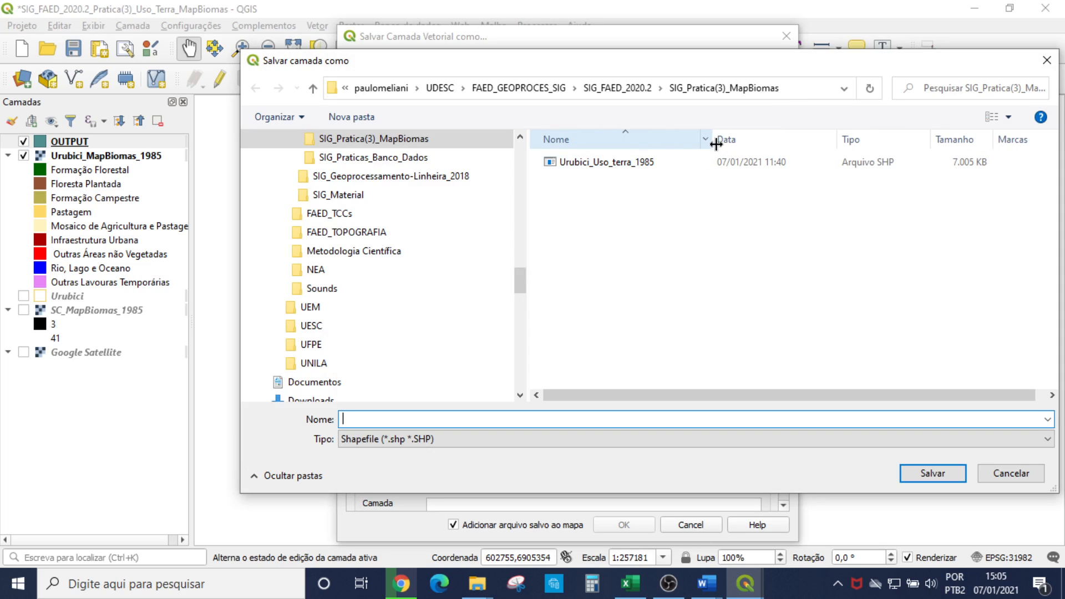
{"action": "left_click", "coordinate": [580, 165]}
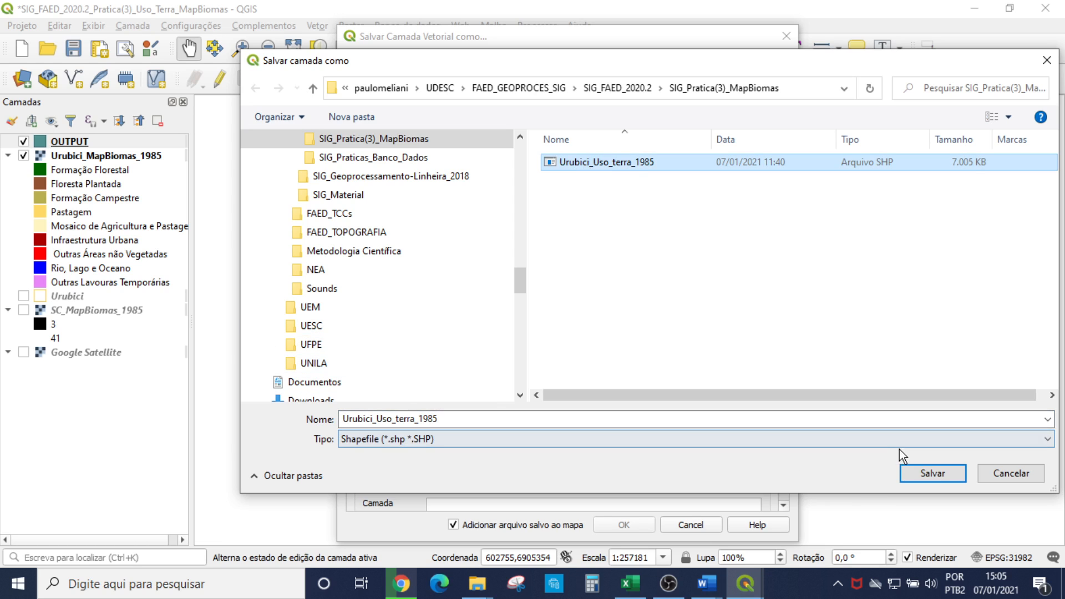
{"action": "left_click", "coordinate": [939, 475]}
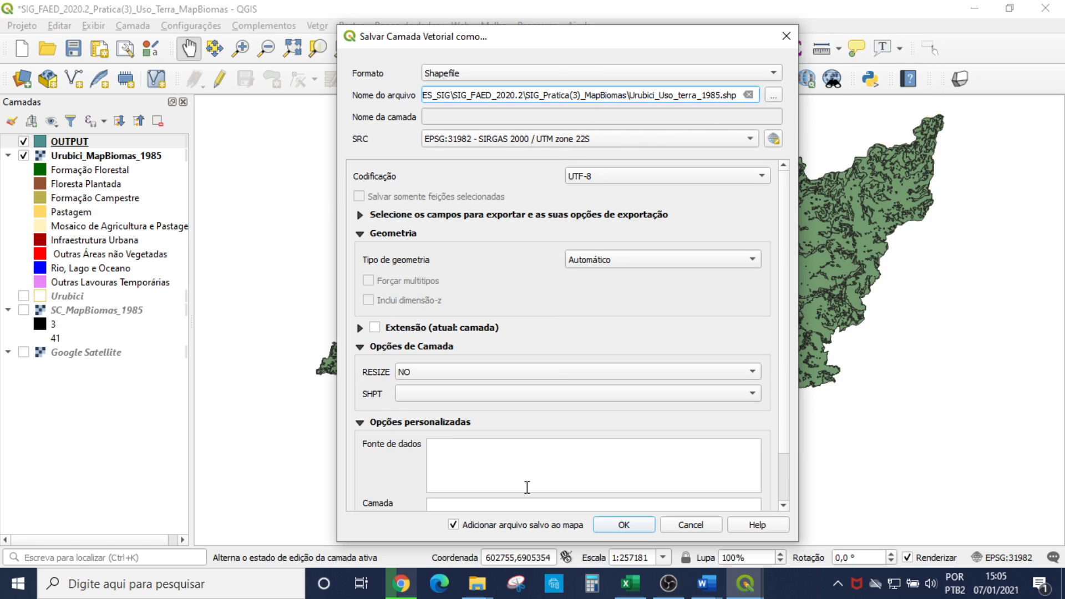
{"action": "left_click", "coordinate": [615, 526]}
{"action": "left_click", "coordinate": [509, 301]}
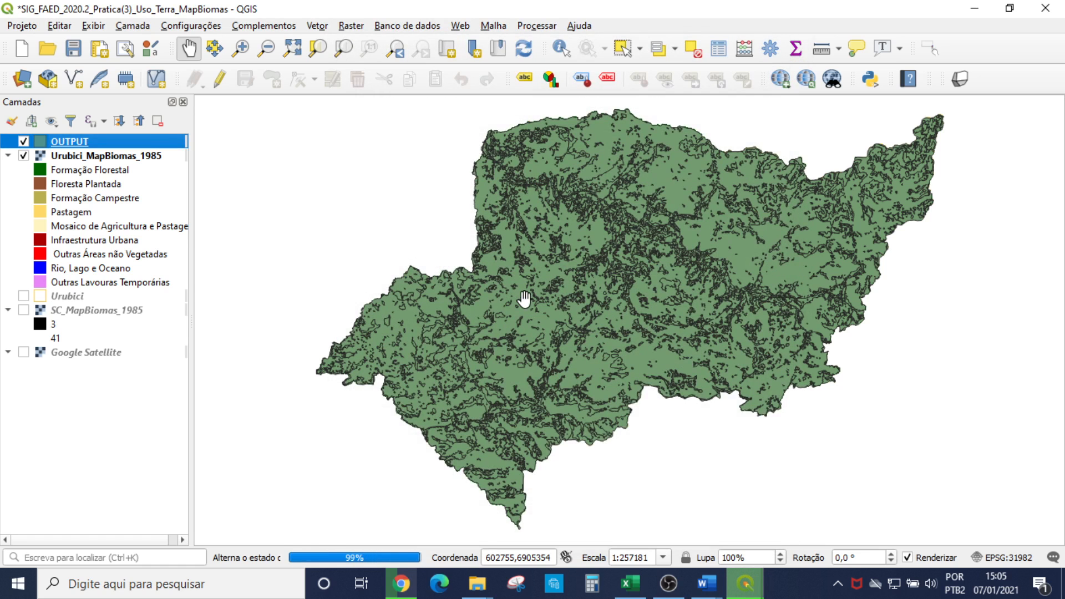
- Remove the temporary OUTPUT layer from the project
{"action": "right_click", "coordinate": [82, 156]}
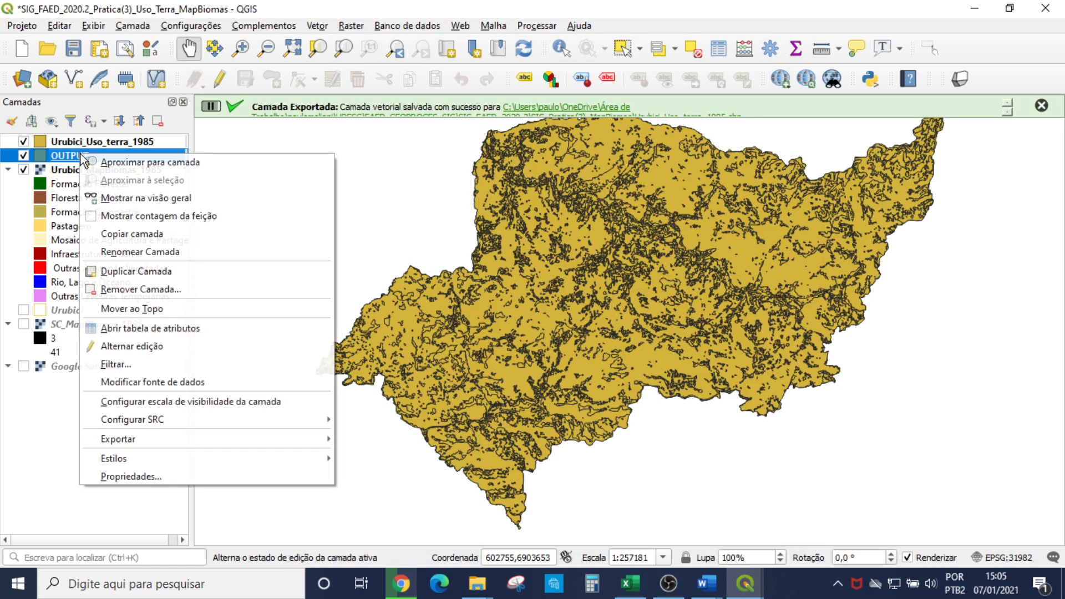
{"action": "left_click", "coordinate": [141, 281]}
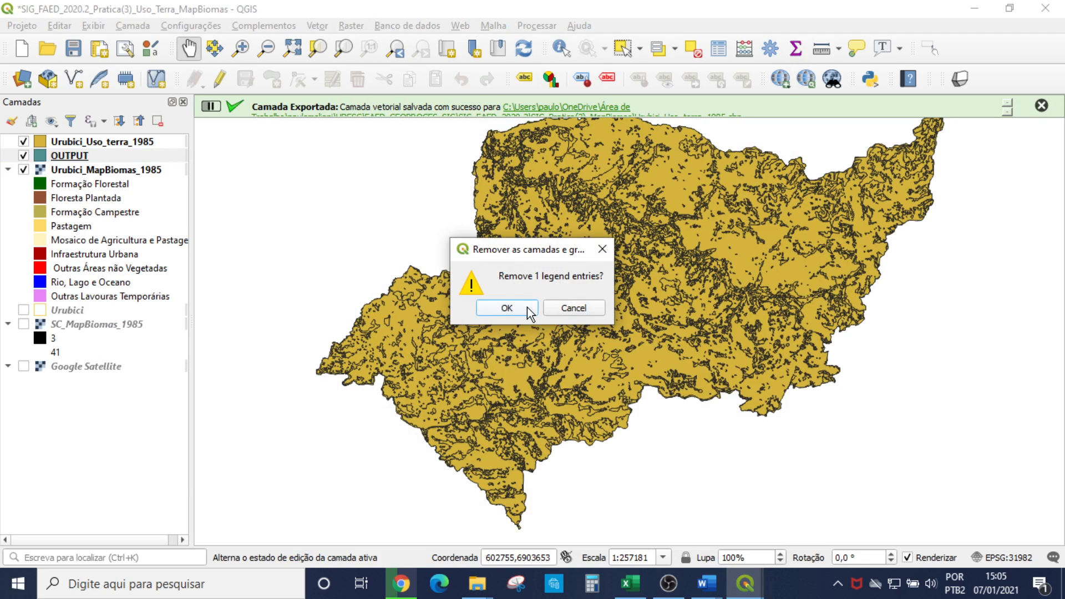
{"action": "left_click", "coordinate": [527, 307]}
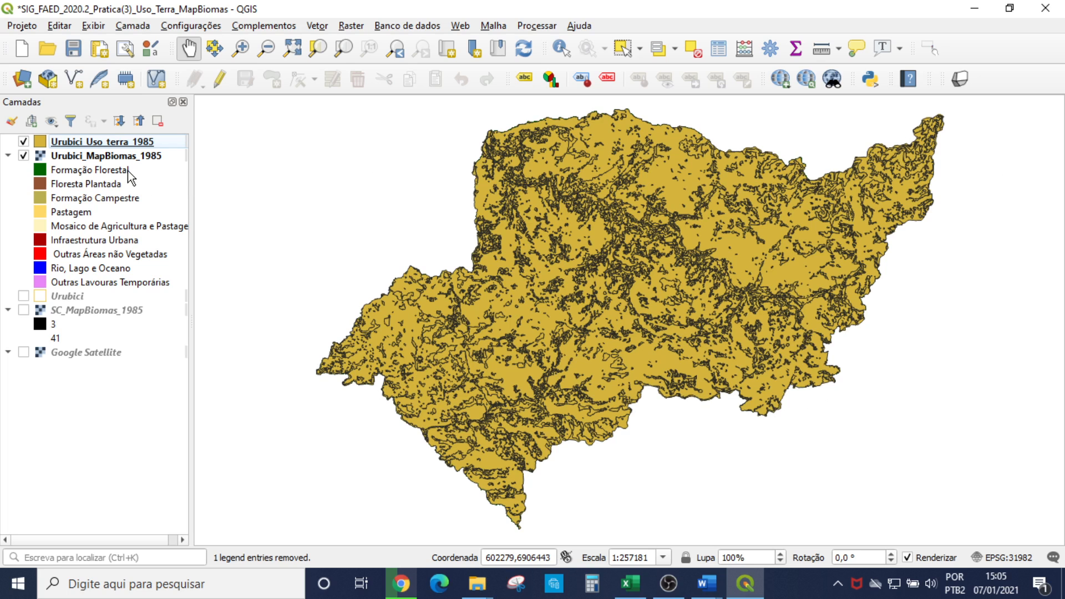
- Enable editing in the attribute table of Urubici_Uso_terra_1985 and define a new decimal field named area_km2 in the field calculator
{"action": "right_click", "coordinate": [108, 143]}
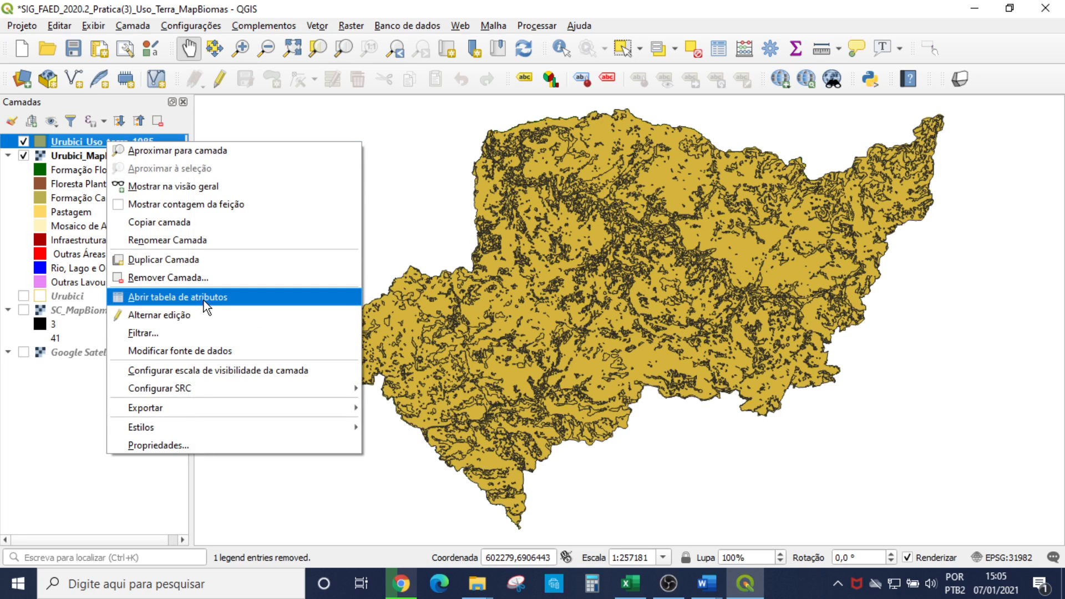
{"action": "left_click", "coordinate": [204, 299]}
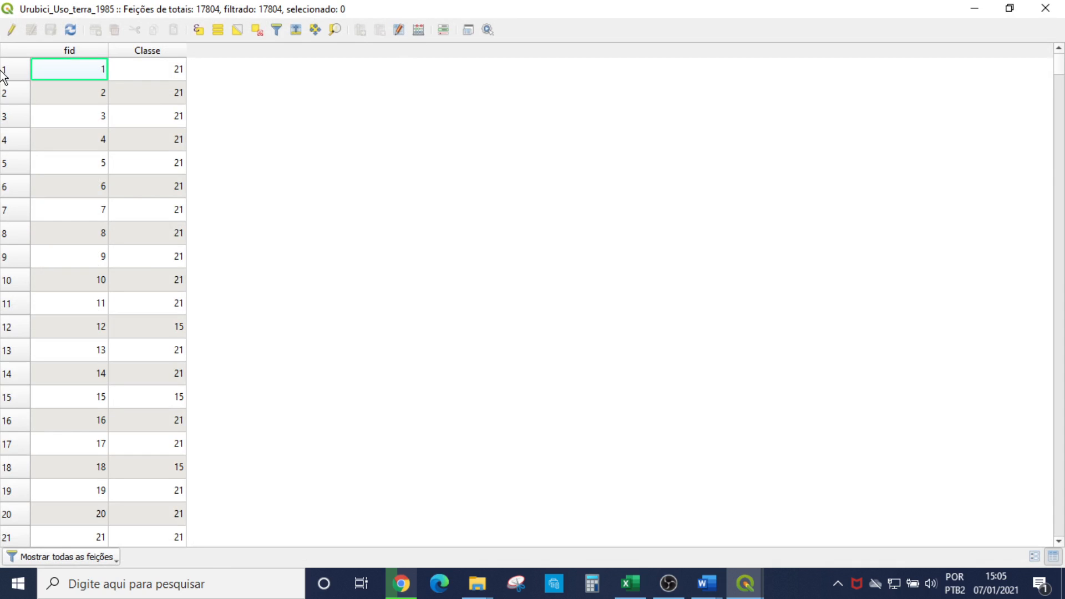
{"action": "left_click", "coordinate": [12, 30]}
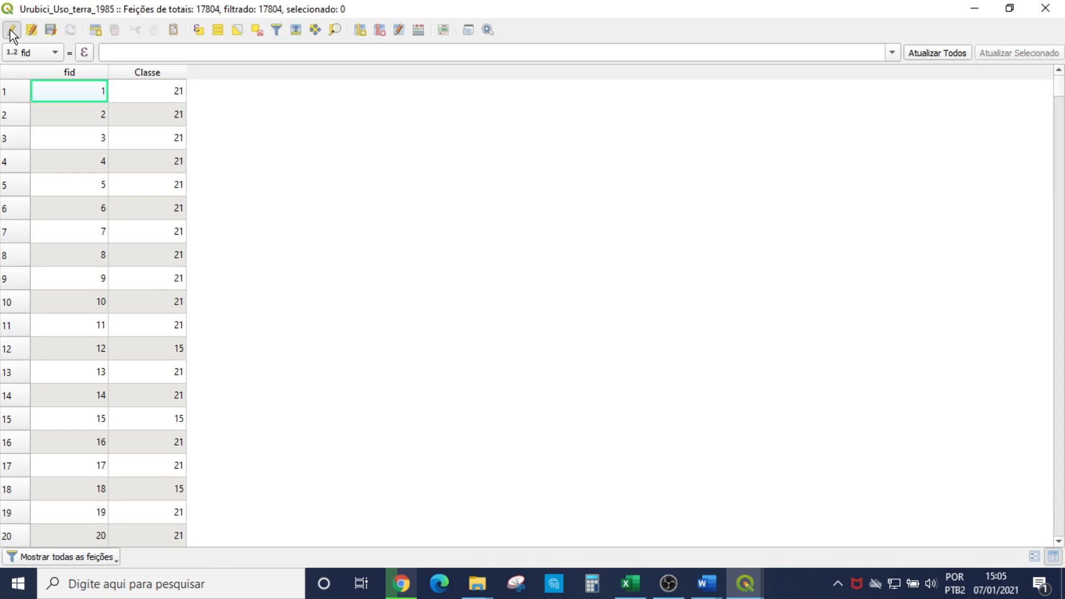
{"action": "left_click", "coordinate": [425, 29]}
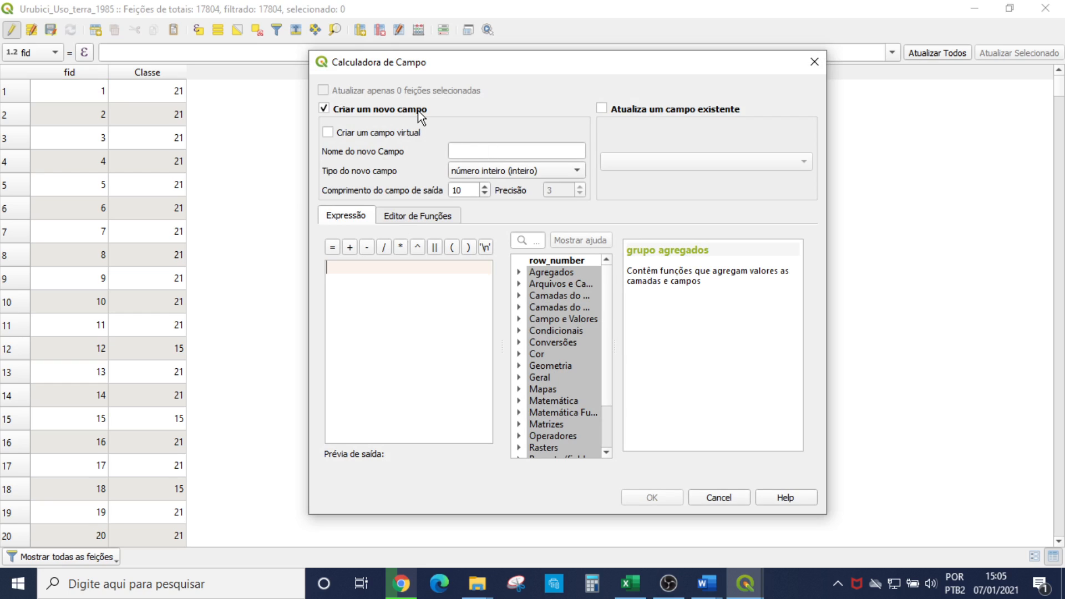
{"action": "left_click", "coordinate": [477, 150]}
{"action": "type", "text": "area"}
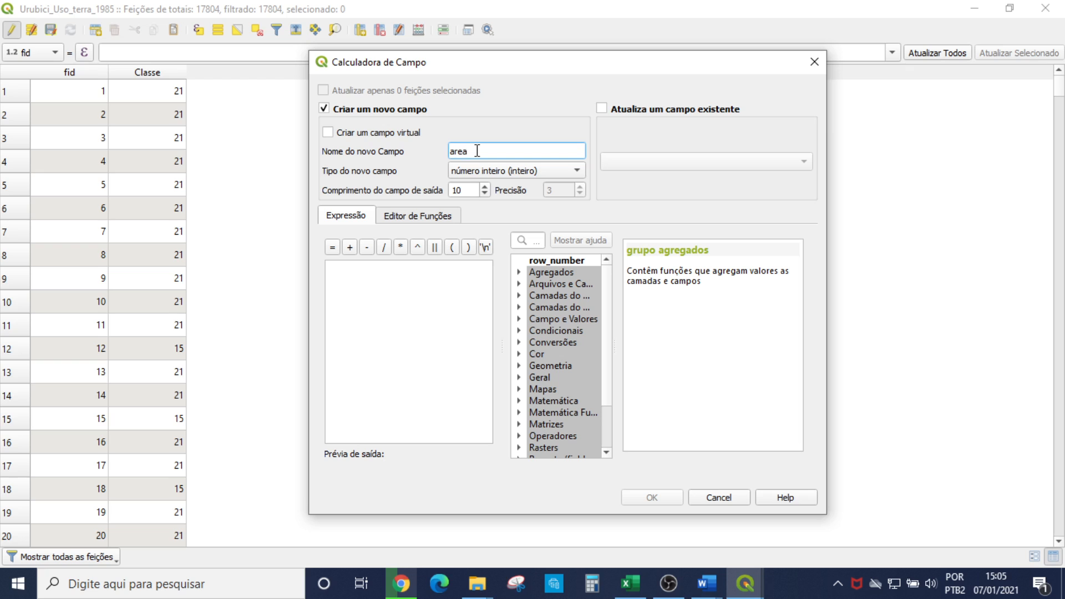
{"action": "type", "text": "_km2"}
{"action": "left_click", "coordinate": [577, 169]}
{"action": "left_click", "coordinate": [556, 201]}
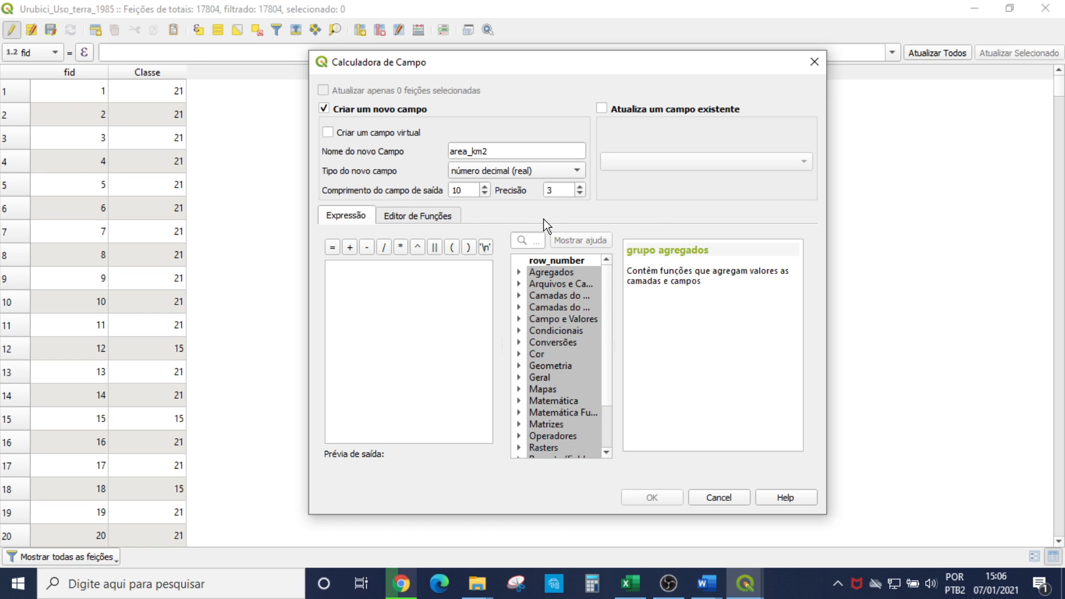
- Calculate the area_km2 field with the expression $area / 1000000, then save the edits and end the edit session
{"action": "double_click", "coordinate": [551, 366]}
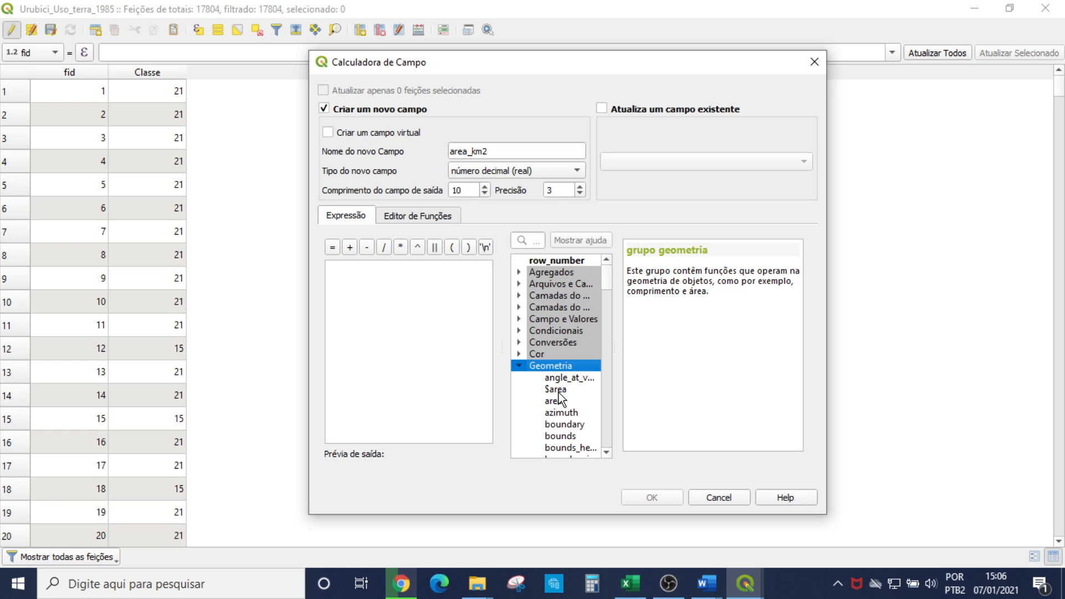
{"action": "double_click", "coordinate": [559, 392]}
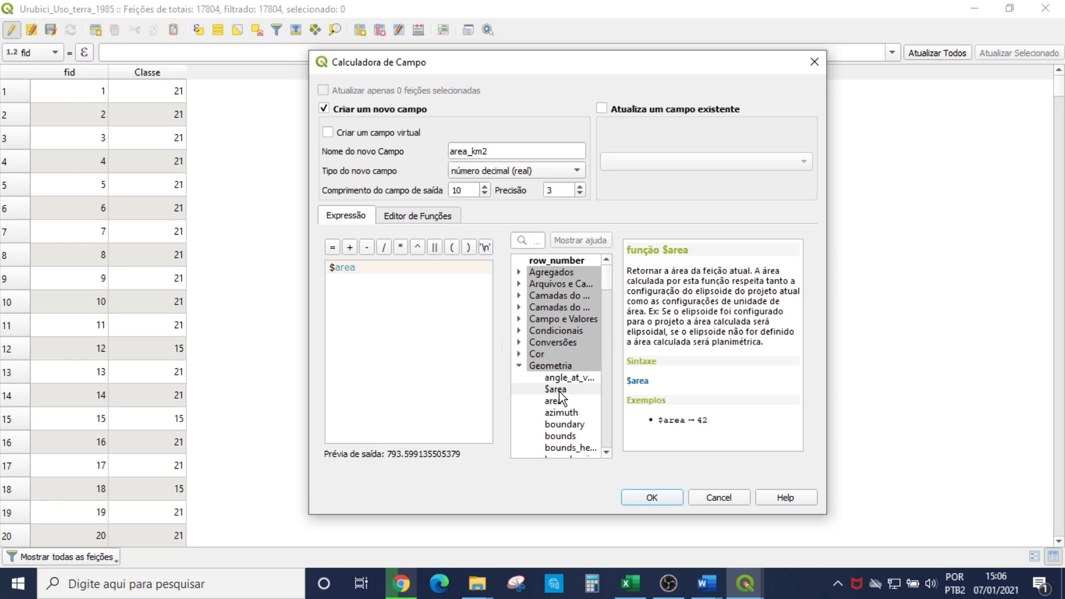
{"action": "left_click", "coordinate": [385, 248]}
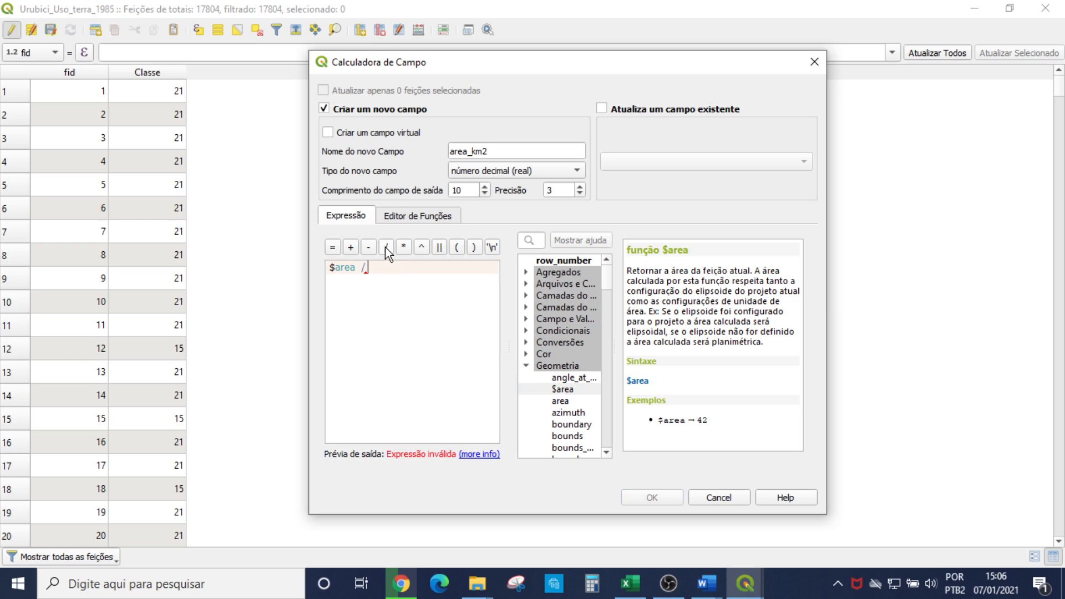
{"action": "type", "text": "1000000"}
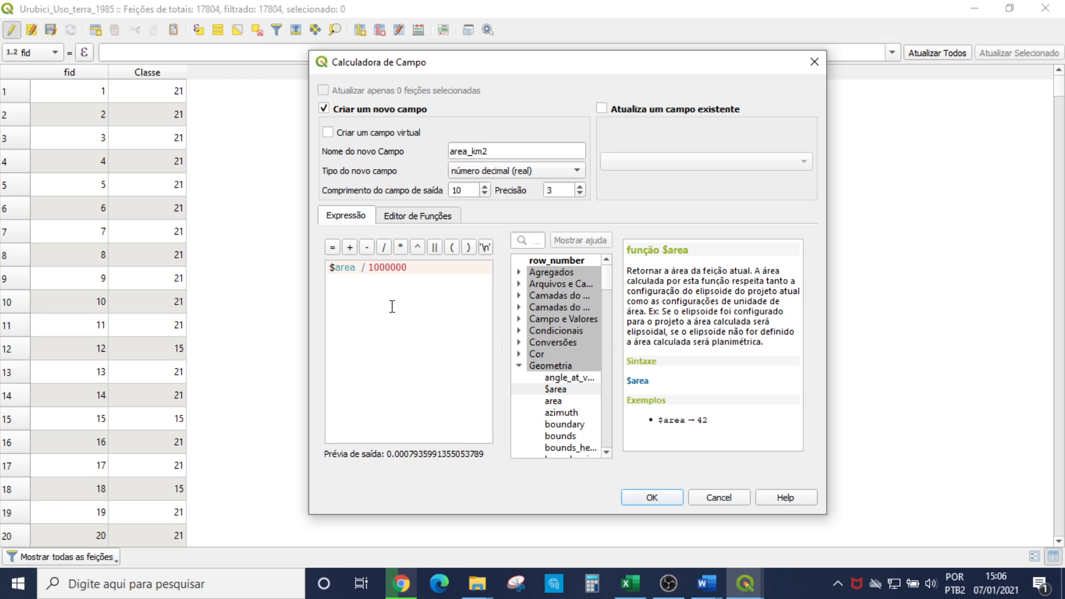
{"action": "left_click", "coordinate": [650, 496]}
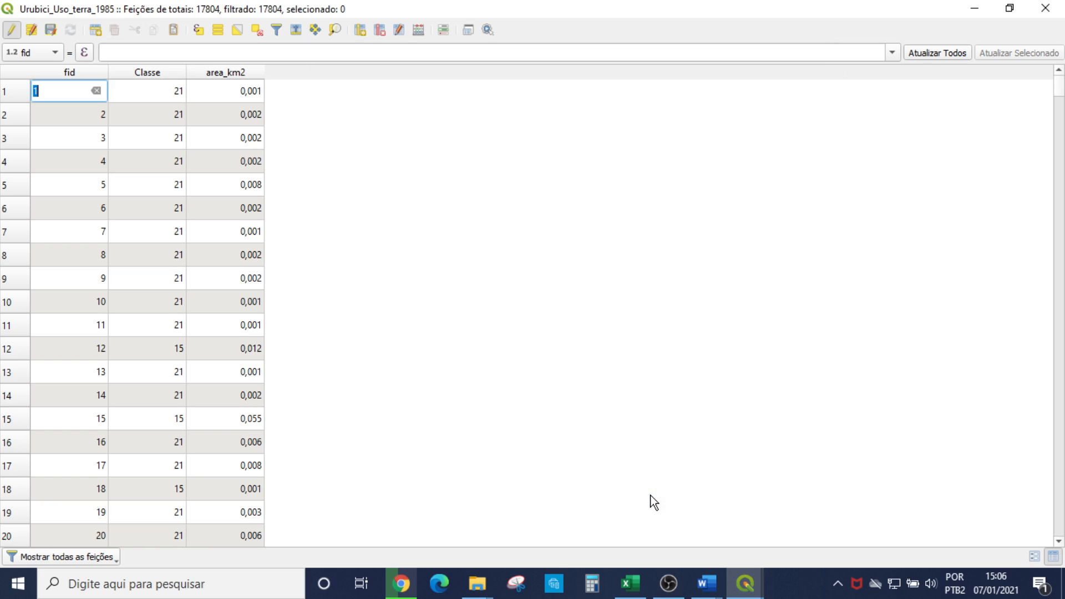
{"action": "left_click", "coordinate": [52, 26]}
{"action": "left_click", "coordinate": [10, 32]}
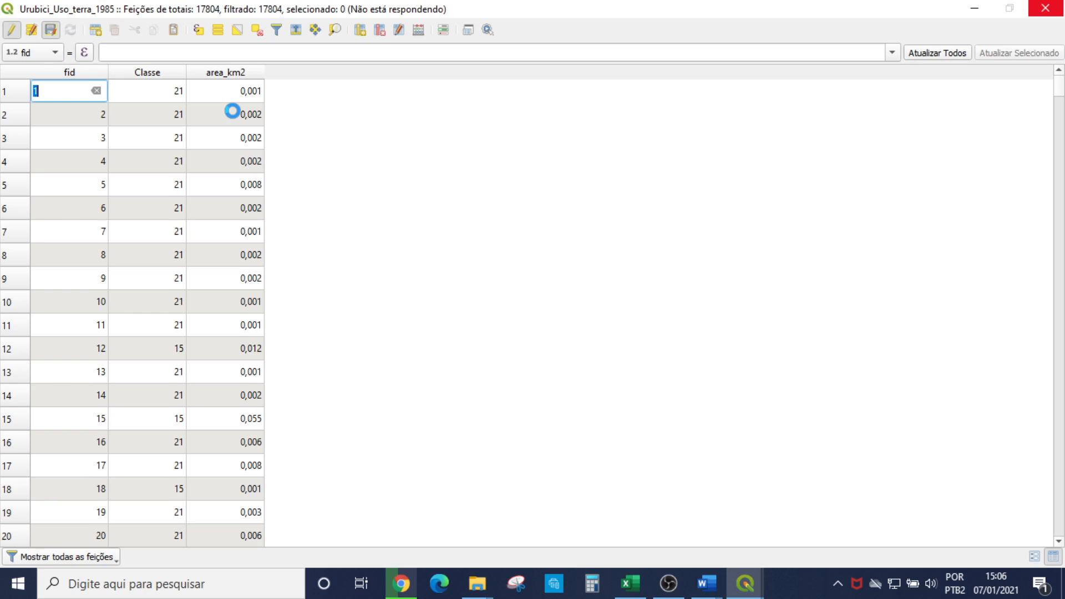
- Sort the attribute table by area_km2 in descending order and select the largest polygon to locate it on the map
{"action": "left_click", "coordinate": [227, 53]}
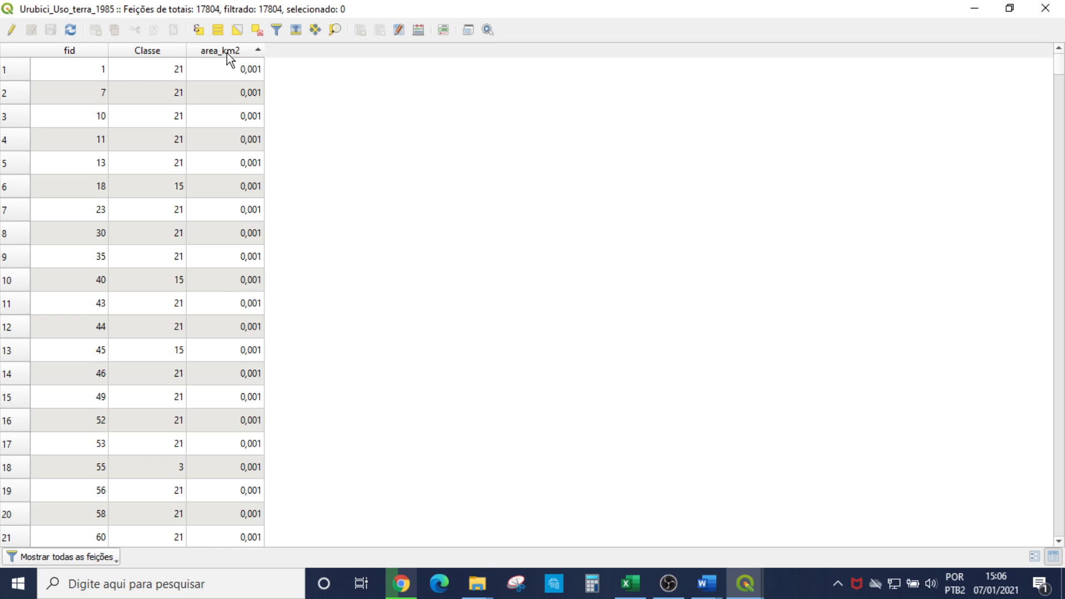
{"action": "left_click", "coordinate": [227, 52]}
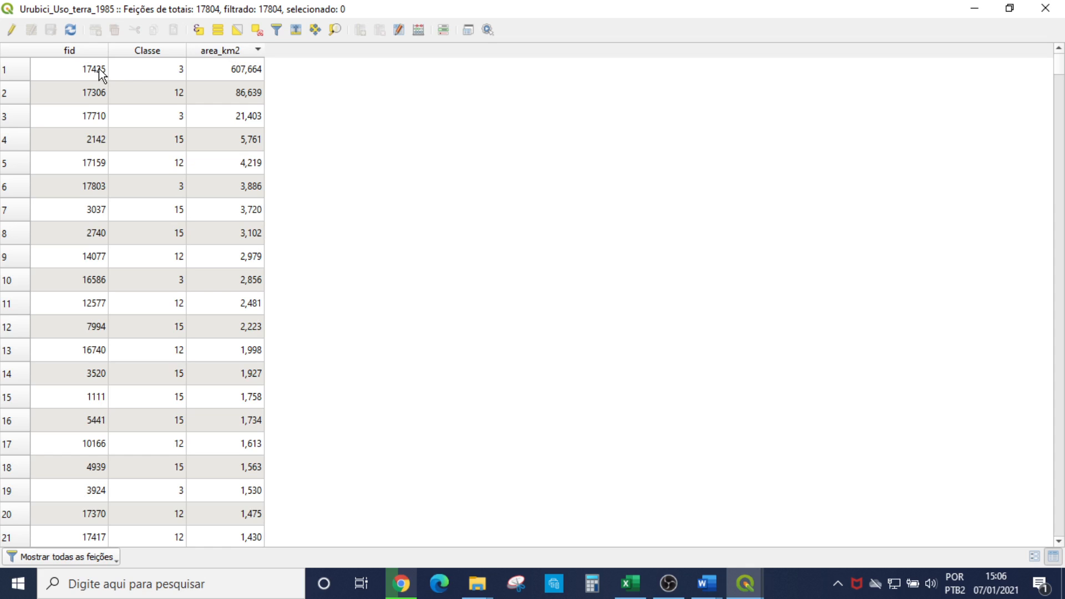
{"action": "left_click", "coordinate": [18, 75]}
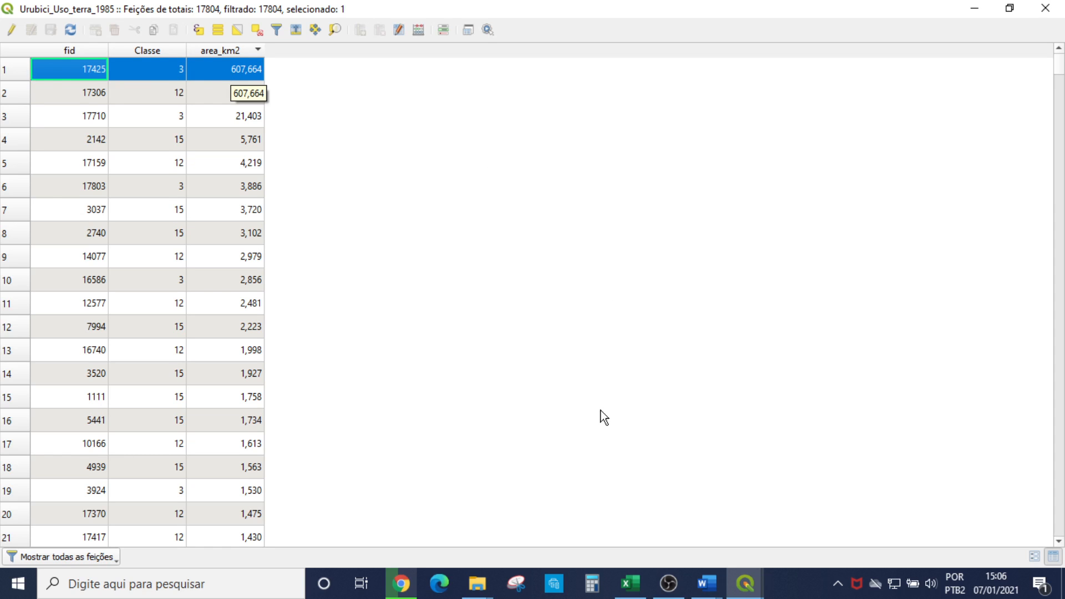
{"action": "left_click", "coordinate": [745, 585]}
{"action": "left_click", "coordinate": [703, 537]}
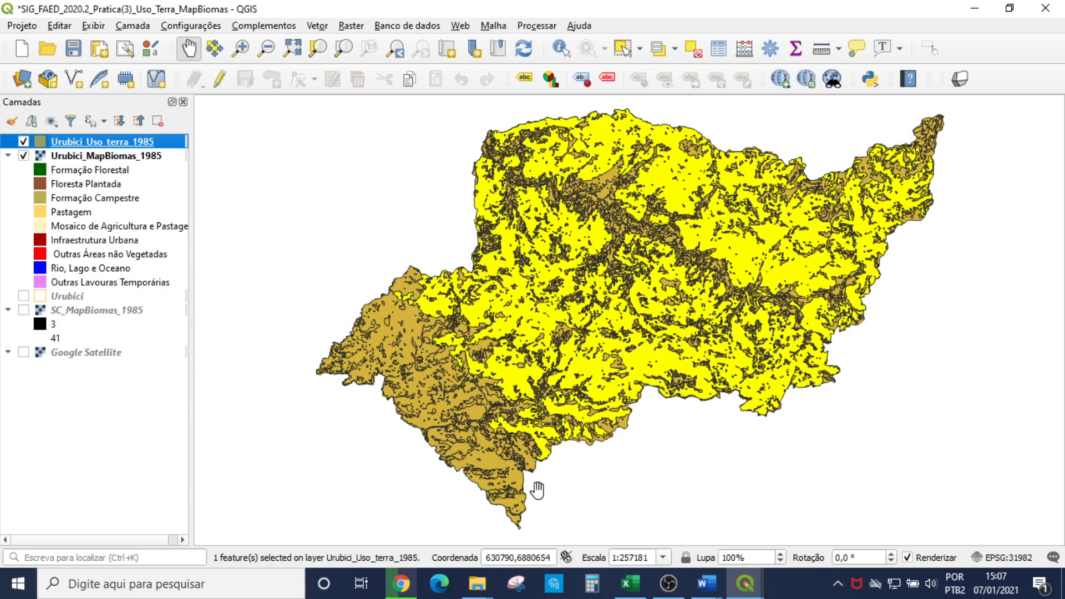
- Clear the polygon selection from the attribute table, check the map and return to the table
{"action": "mouse_move", "coordinate": [745, 582]}
{"action": "left_click", "coordinate": [774, 531]}
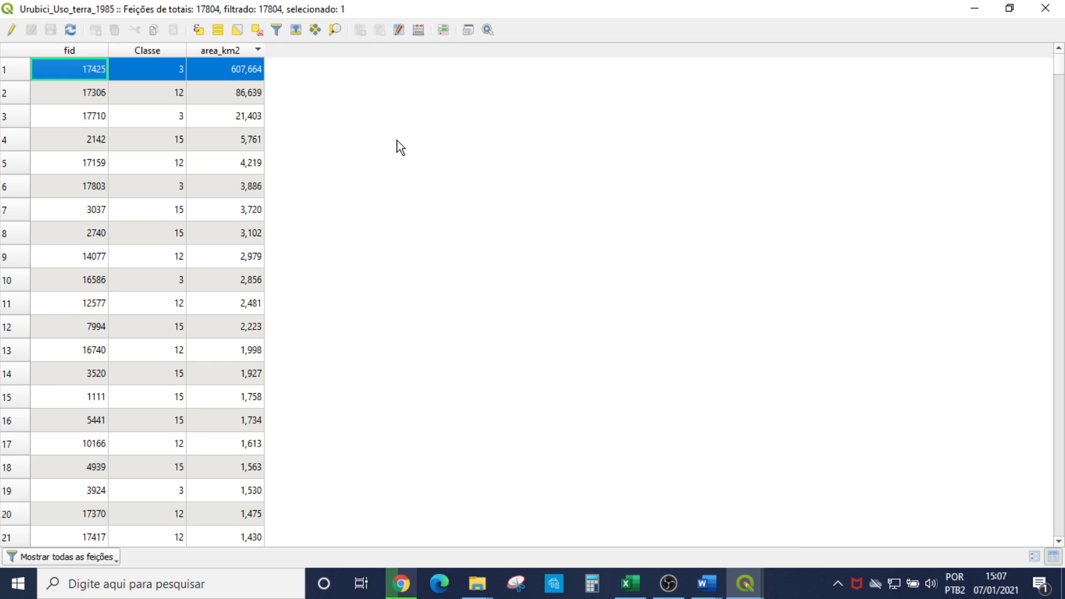
{"action": "left_click", "coordinate": [257, 29]}
{"action": "mouse_move", "coordinate": [745, 582]}
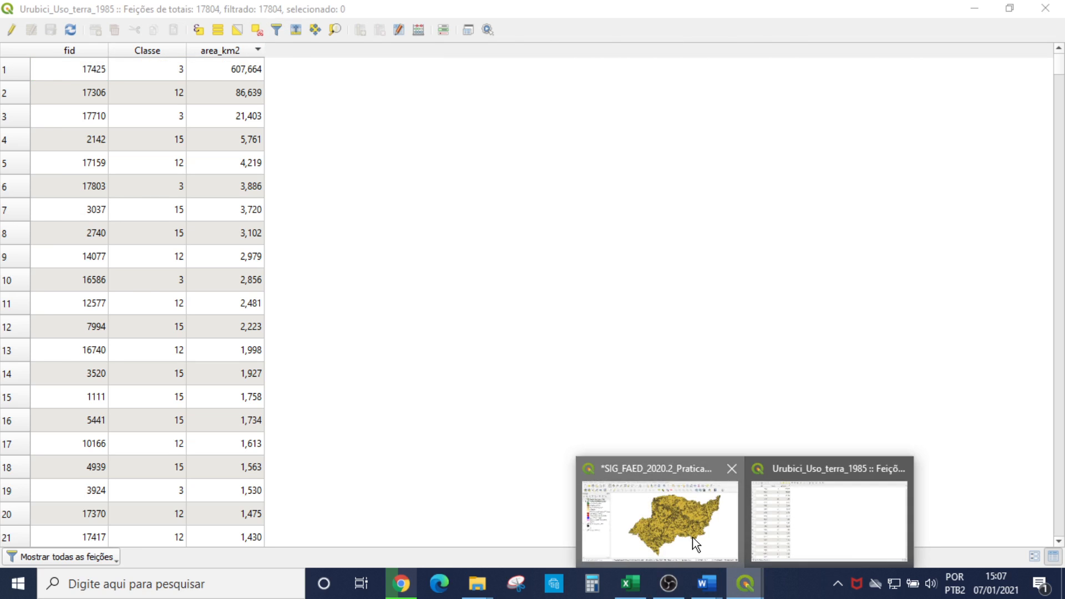
{"action": "left_click", "coordinate": [697, 544]}
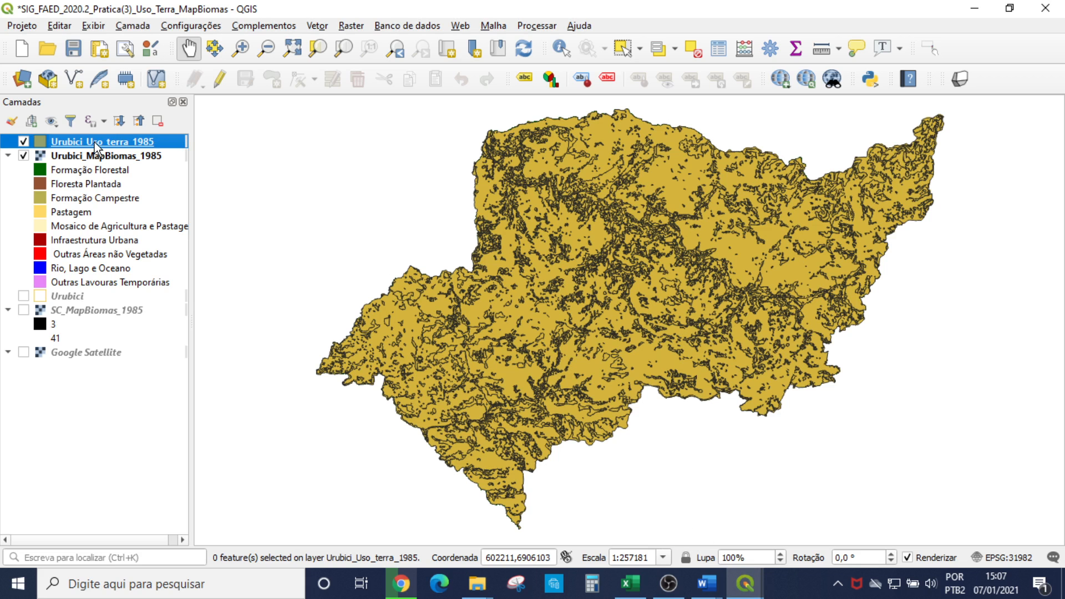
{"action": "mouse_move", "coordinate": [745, 583]}
{"action": "left_click", "coordinate": [780, 543]}
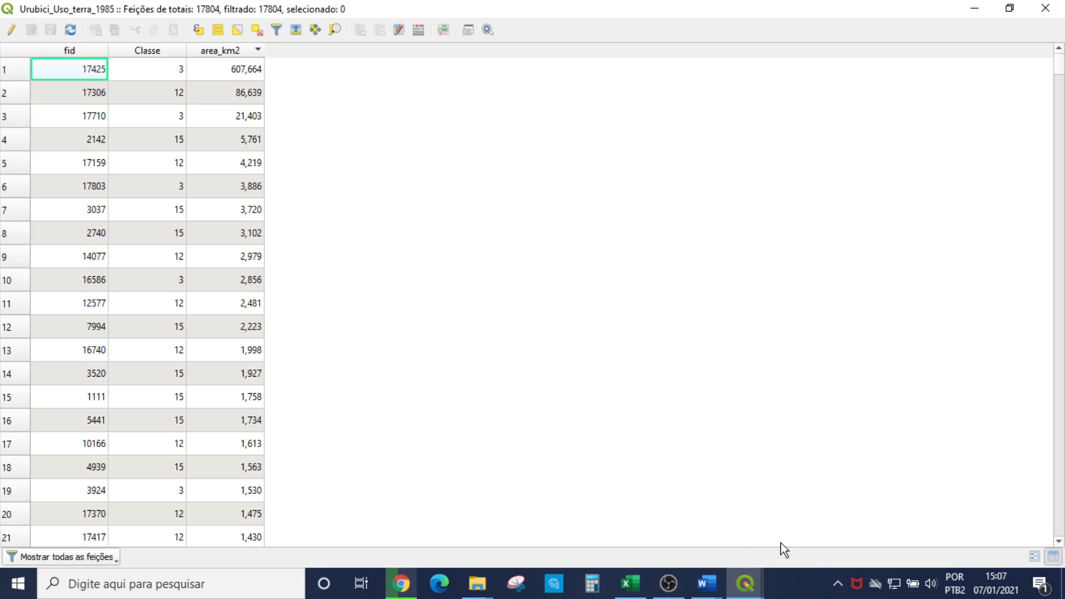
- Sort the attribute table by area_km2 in ascending order, and make Urubici_MapBiomas_1985 the active layer on the map
{"action": "left_click", "coordinate": [238, 51]}
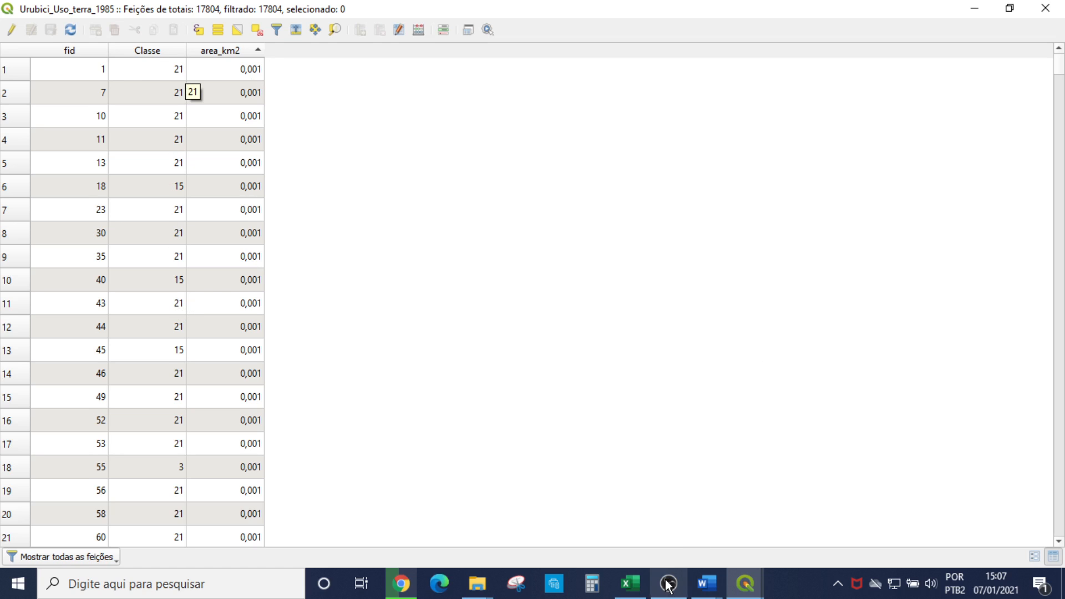
{"action": "mouse_move", "coordinate": [745, 583]}
{"action": "left_click", "coordinate": [693, 534]}
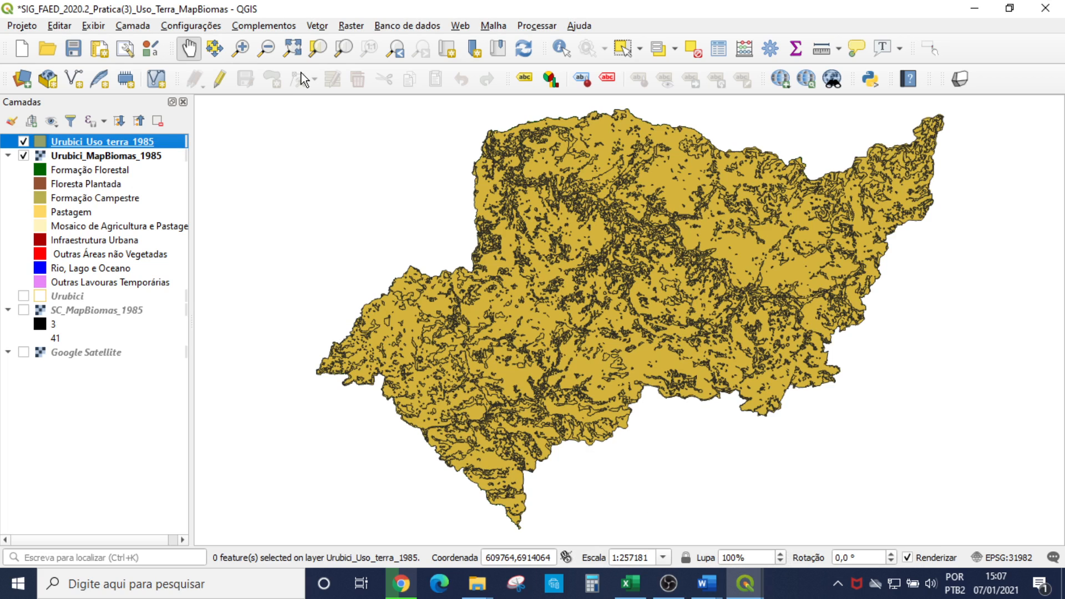
{"action": "left_click", "coordinate": [147, 160]}
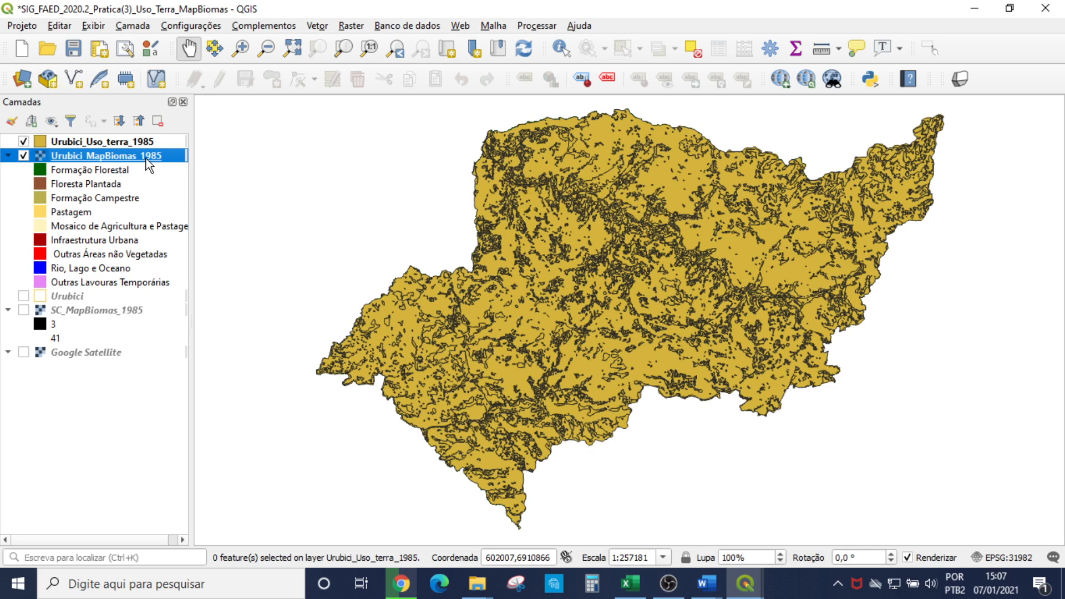